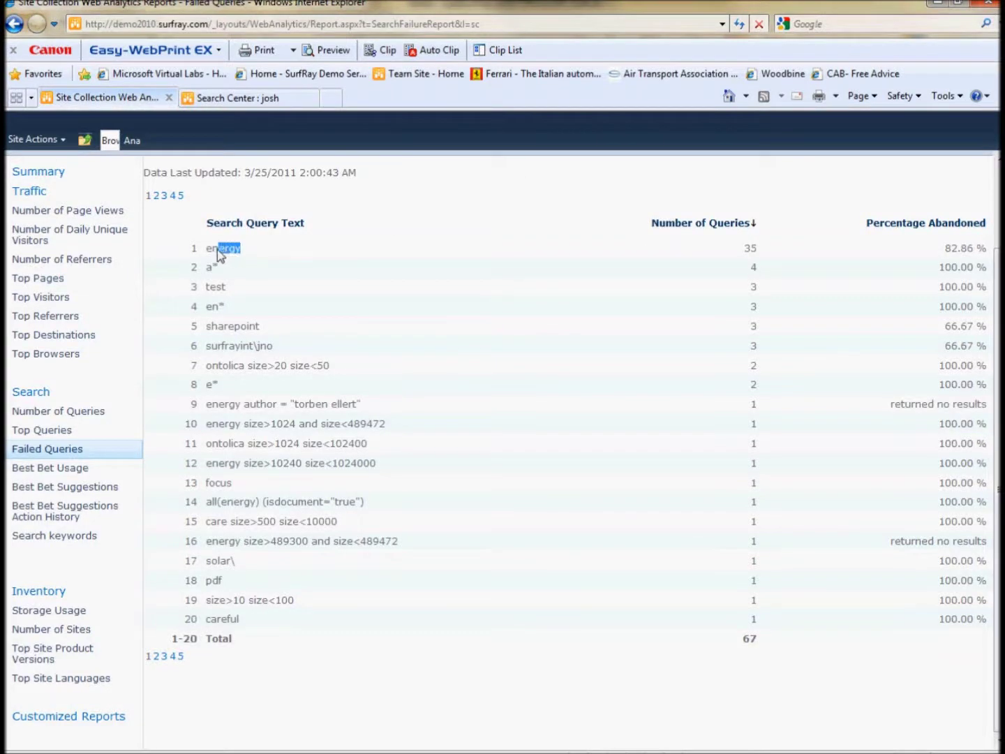
Highlight the top failed query 'energy', its 82.86 % abandonment rate, and row 9's no-results entry.
{"action": "left_click_drag", "start_coordinate": [764, 249], "coordinate": [740, 257]}
{"action": "left_click", "coordinate": [986, 248]}
{"action": "left_click_drag", "start_coordinate": [986, 248], "coordinate": [942, 253]}
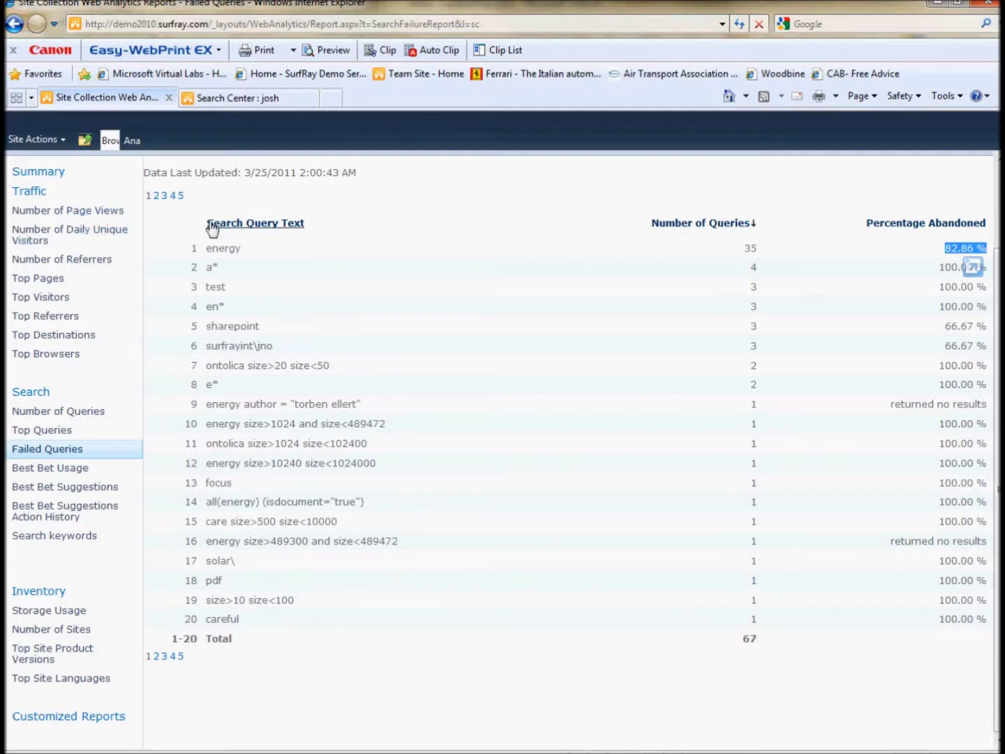
{"action": "left_click_drag", "start_coordinate": [251, 248], "coordinate": [191, 251]}
{"action": "left_click", "coordinate": [767, 247]}
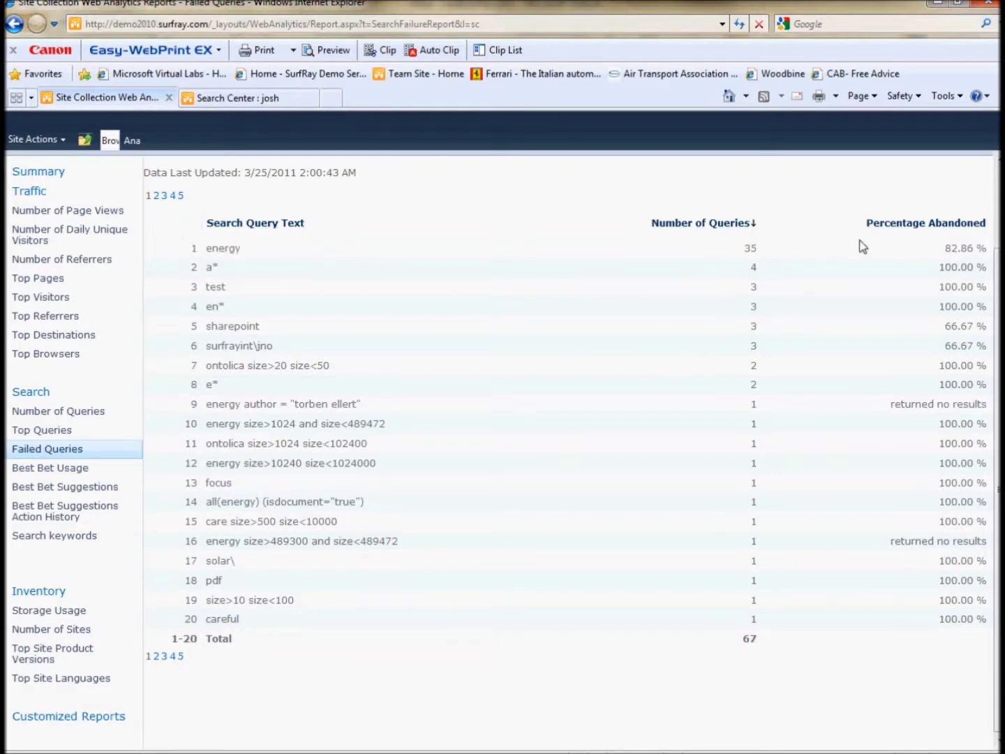
{"action": "left_click_drag", "start_coordinate": [986, 248], "coordinate": [964, 270]}
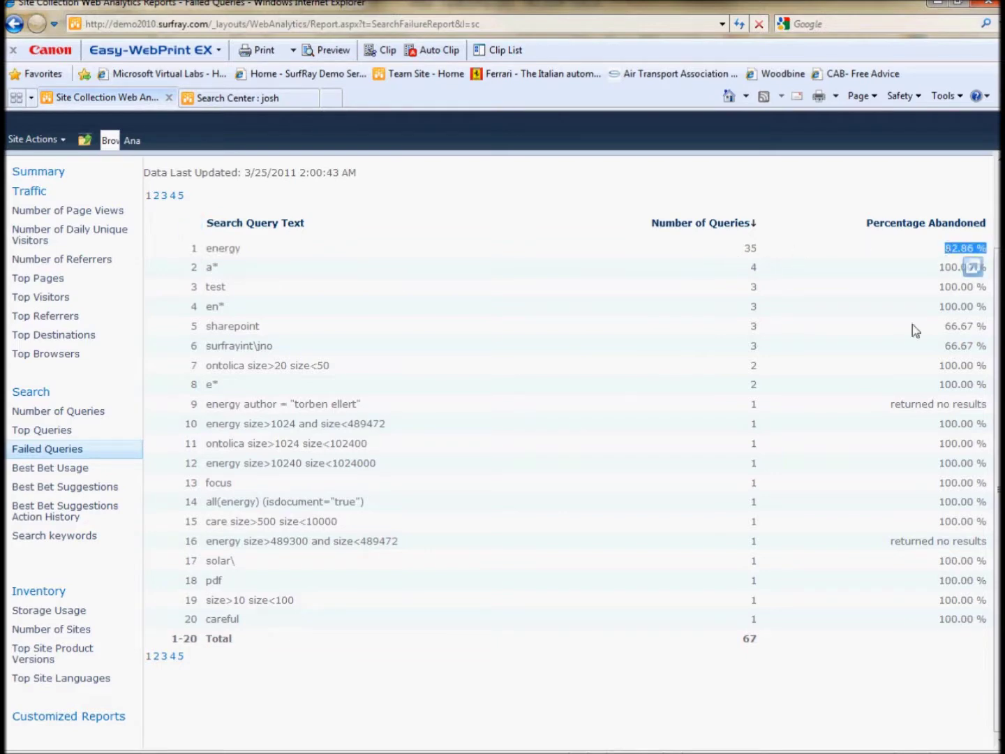
{"action": "left_click_drag", "start_coordinate": [890, 405], "coordinate": [996, 417]}
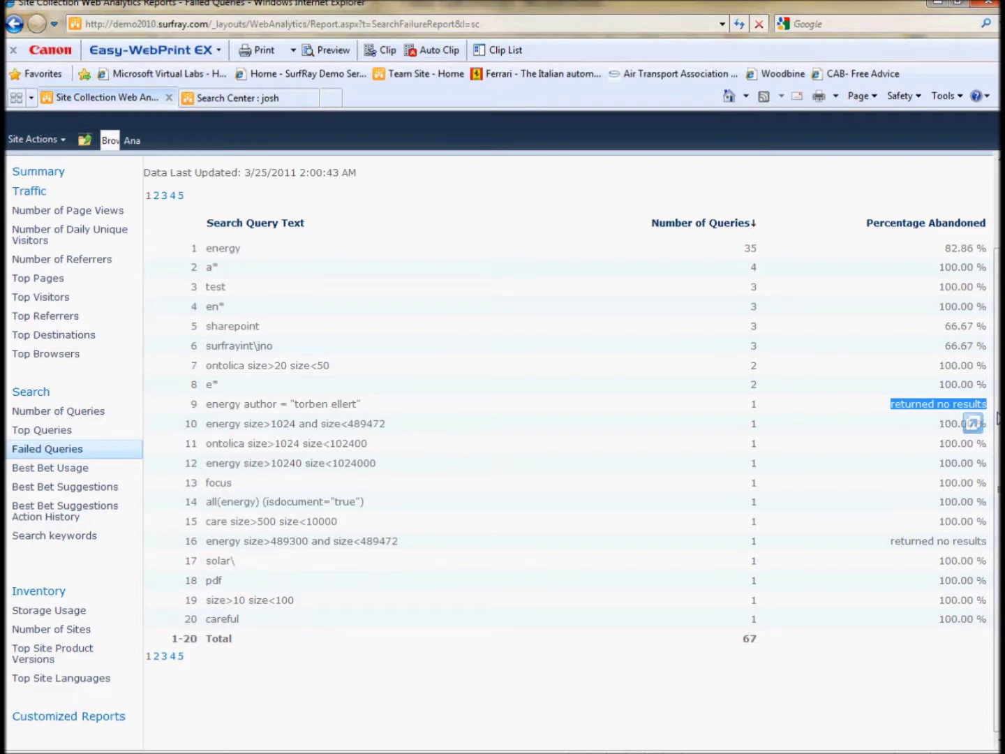
{"action": "scroll", "coordinate": [572, 264], "scroll_direction": "up", "scroll_amount": 2}
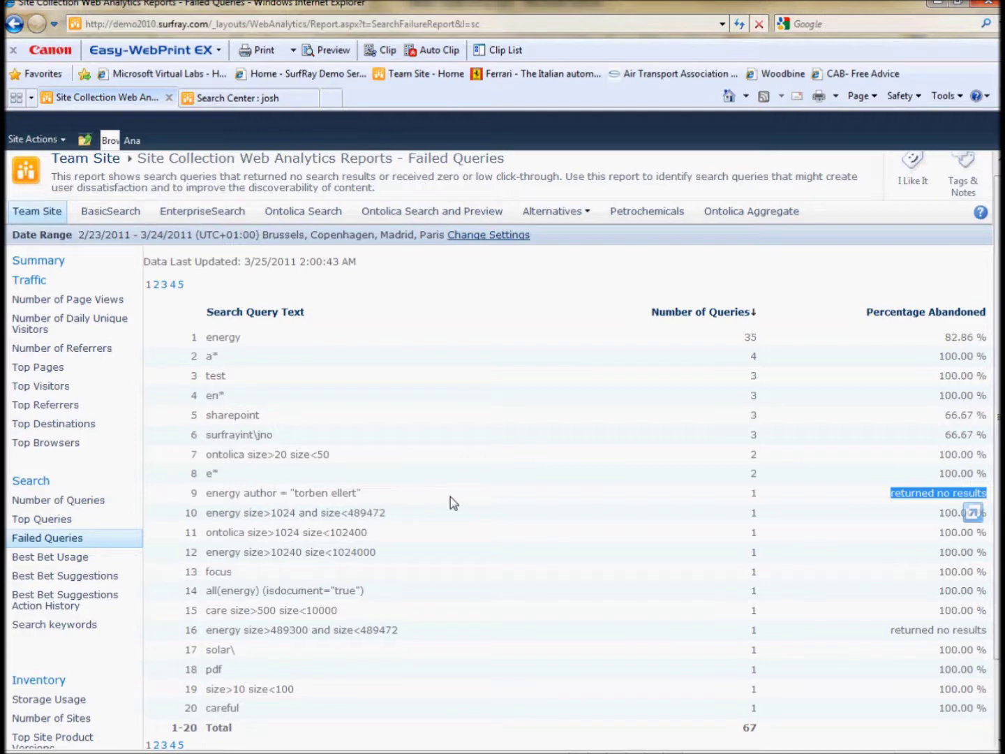
Limit the Failed Queries report to the preceding day, then bring up the Custom Dates range.
{"action": "left_click", "coordinate": [129, 141]}
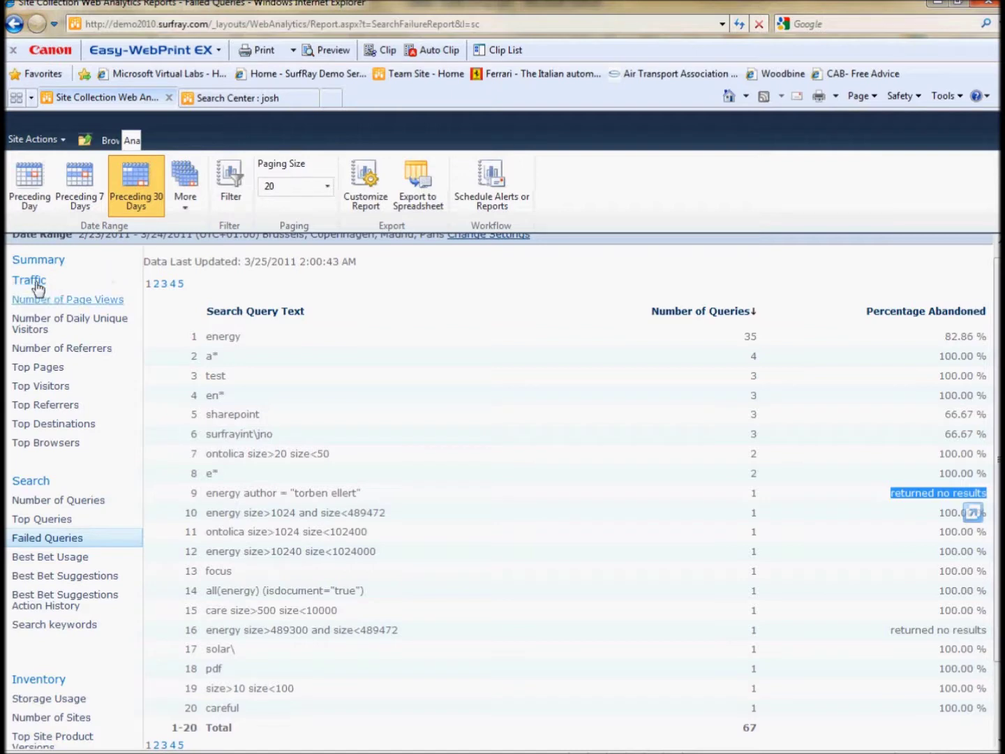
{"action": "left_click", "coordinate": [33, 177]}
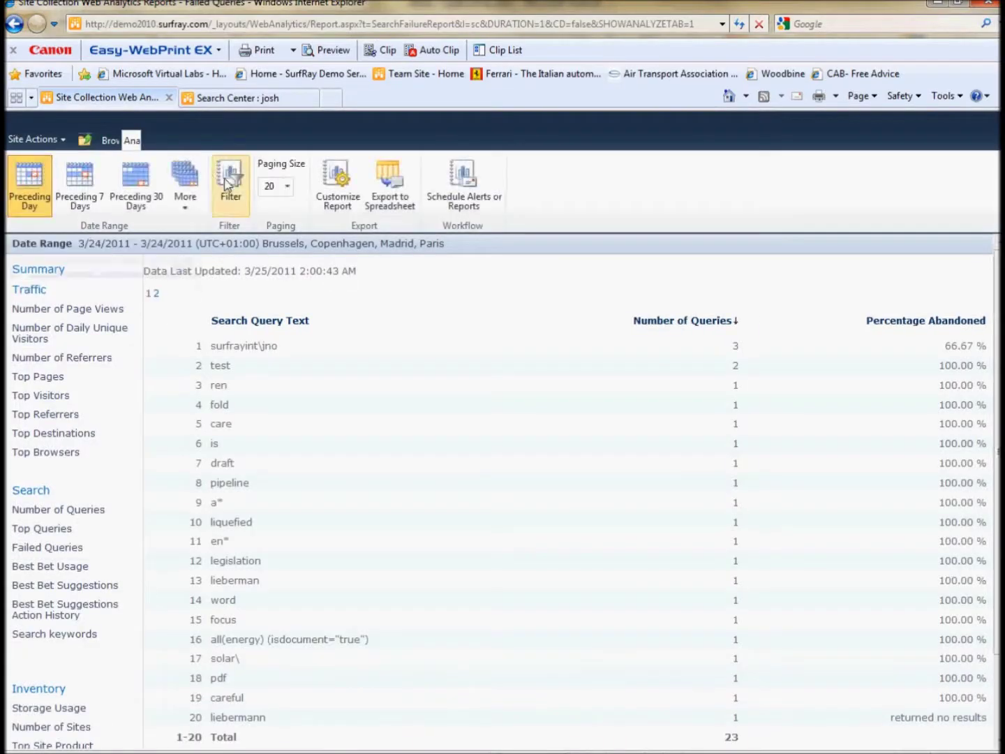
{"action": "left_click", "coordinate": [186, 180]}
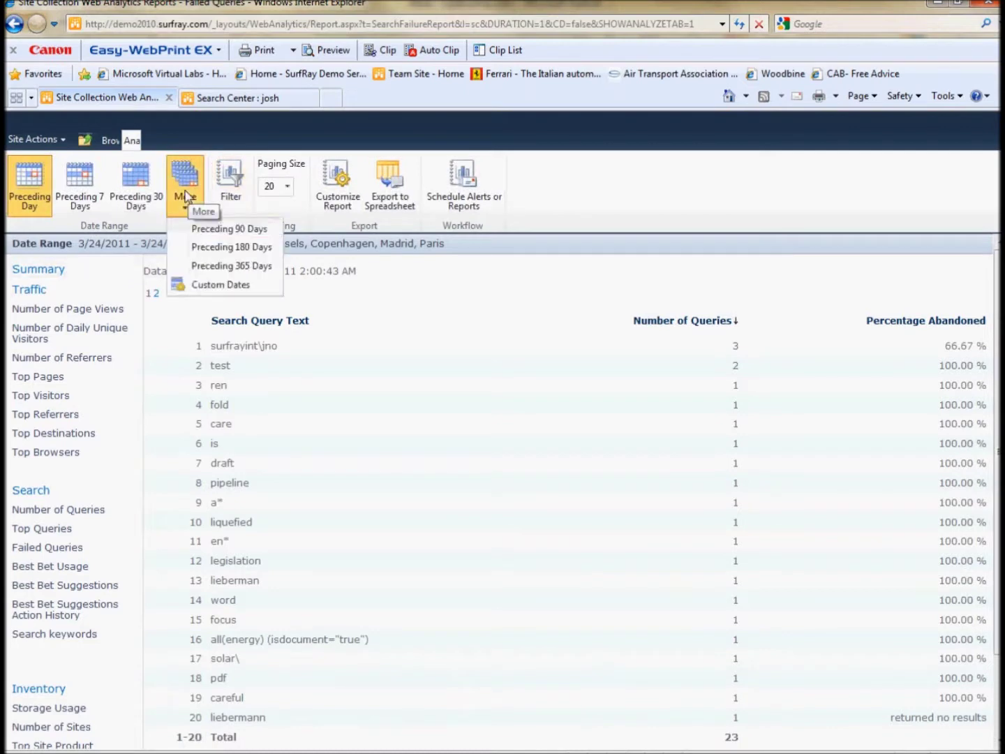
{"action": "left_click", "coordinate": [199, 288]}
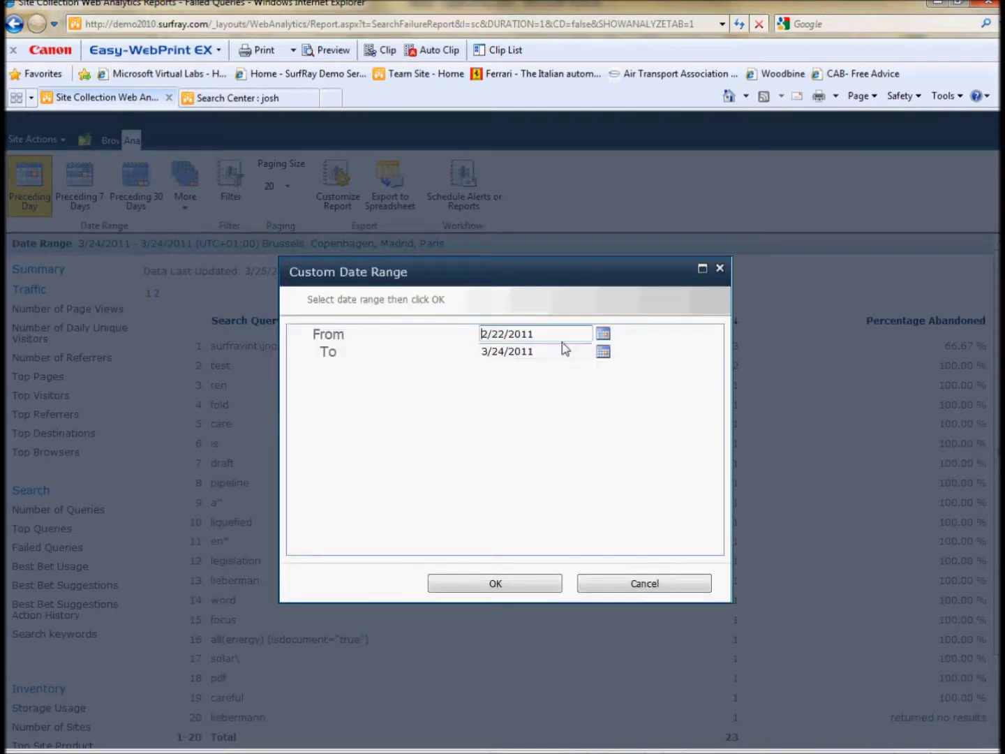
Cancel the custom date range and reload Failed Queries, back to 67 queries for 2/23/2011–3/24/2011.
{"action": "left_click", "coordinate": [646, 583]}
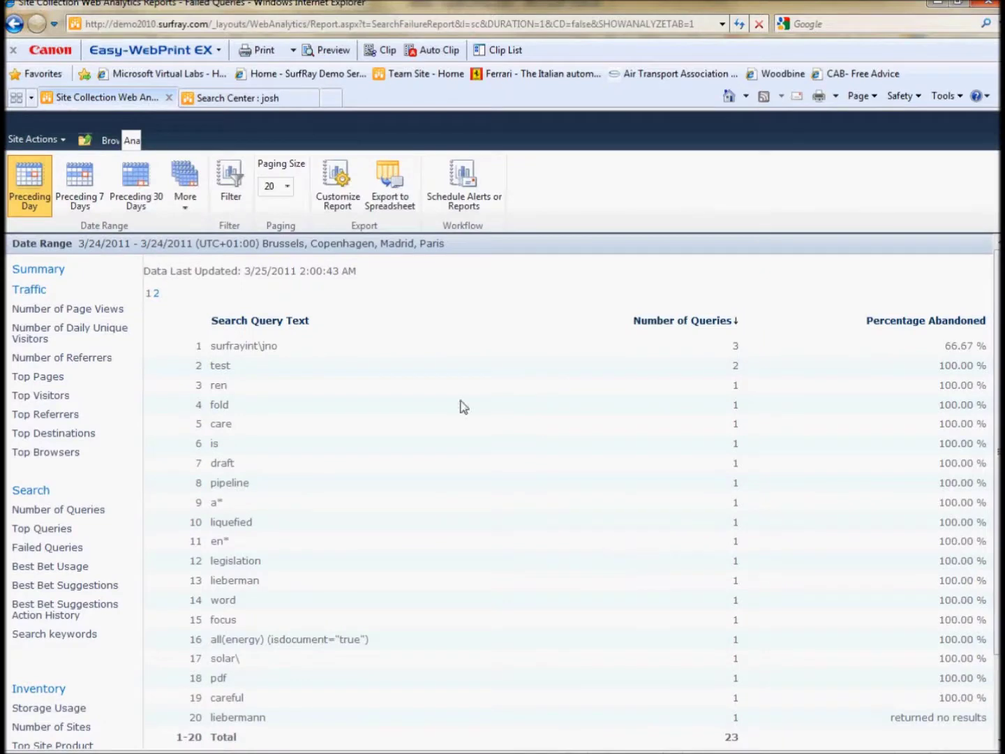
{"action": "left_click", "coordinate": [57, 551]}
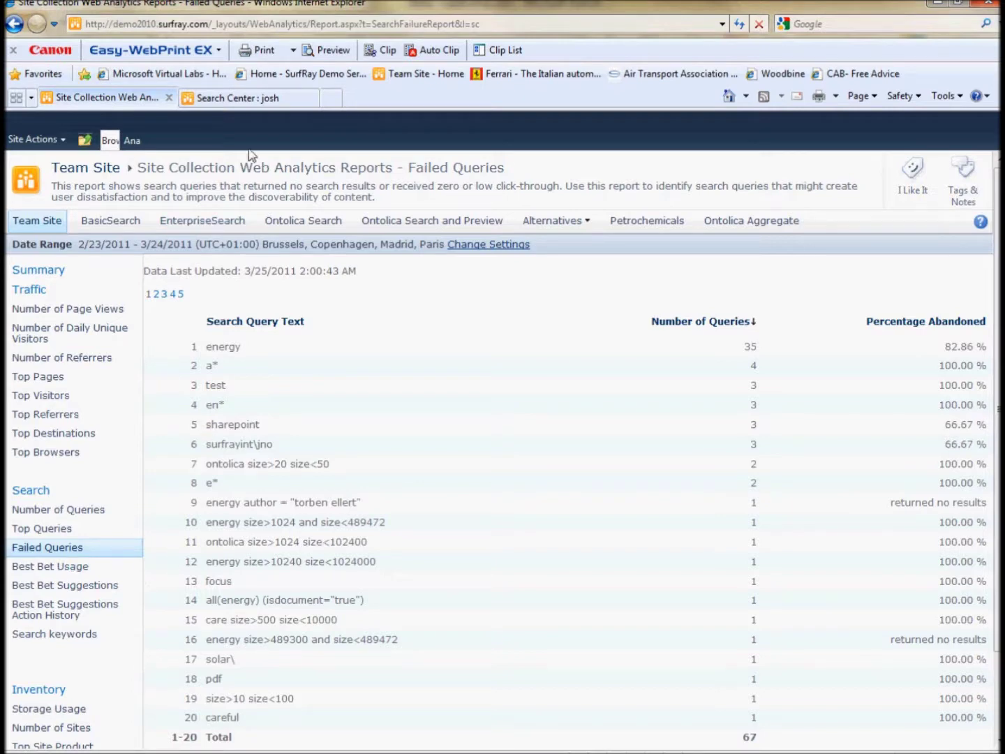
From the Analyze tab's Workflow group, choose Schedule Alerts or Reports to reach Add a Workflow.
{"action": "left_click", "coordinate": [131, 141]}
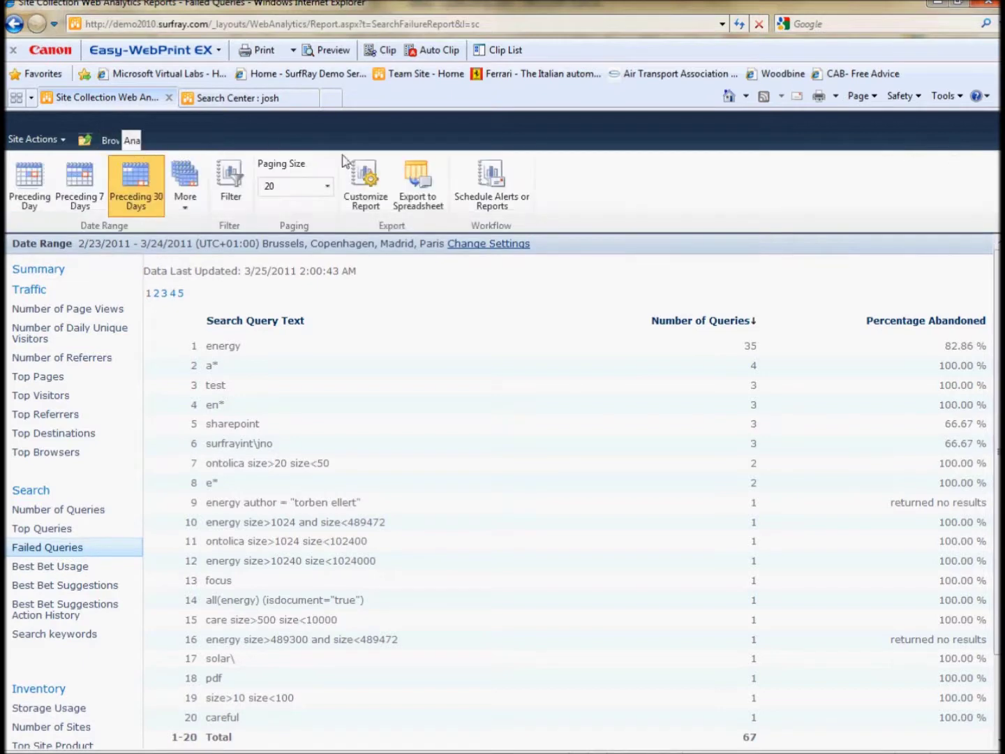
{"action": "left_click", "coordinate": [353, 187]}
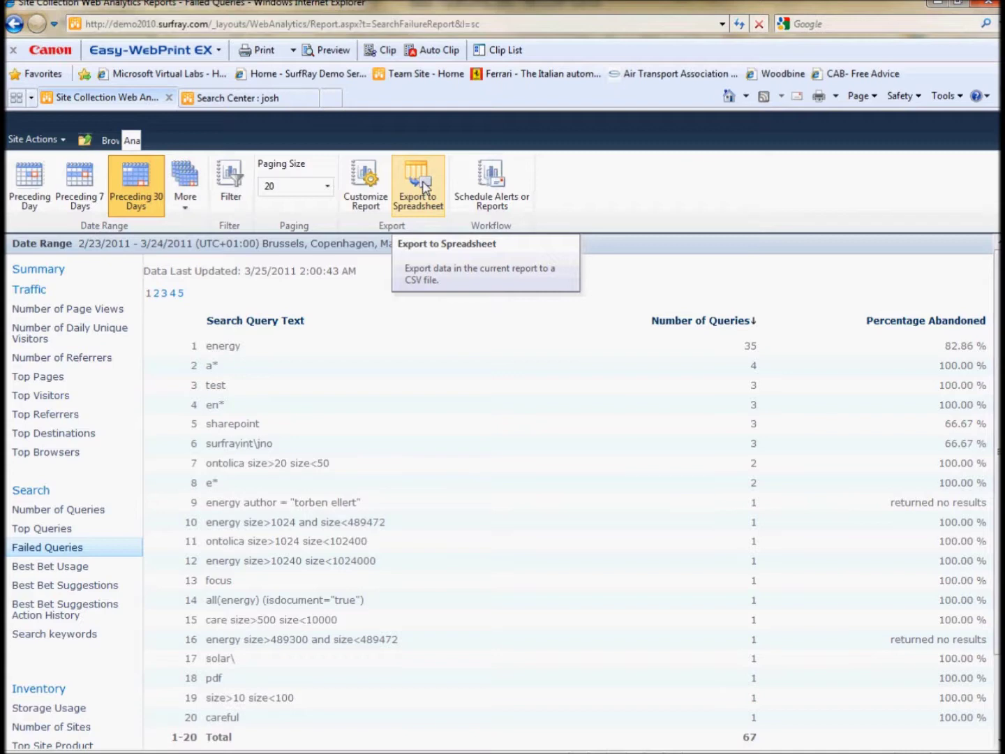
{"action": "left_click", "coordinate": [494, 191]}
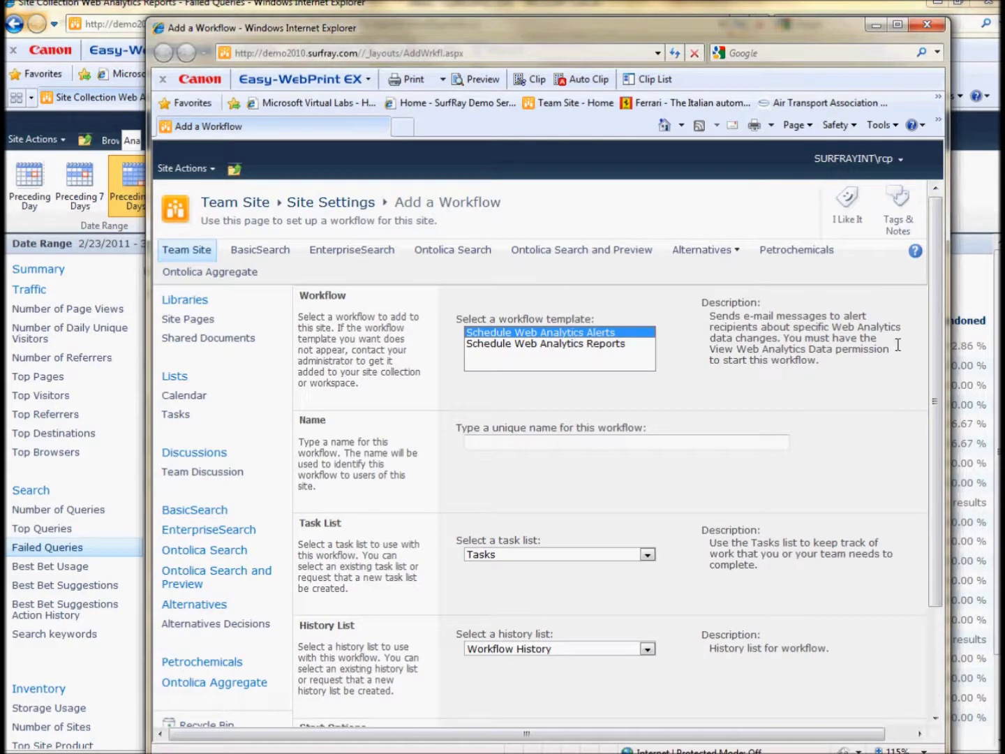
Create a Schedule Web Analytics Reports workflow named 'New Best Bets' using Workflow Tasks, and continue.
{"action": "left_click_drag", "start_coordinate": [934, 341], "coordinate": [931, 380]}
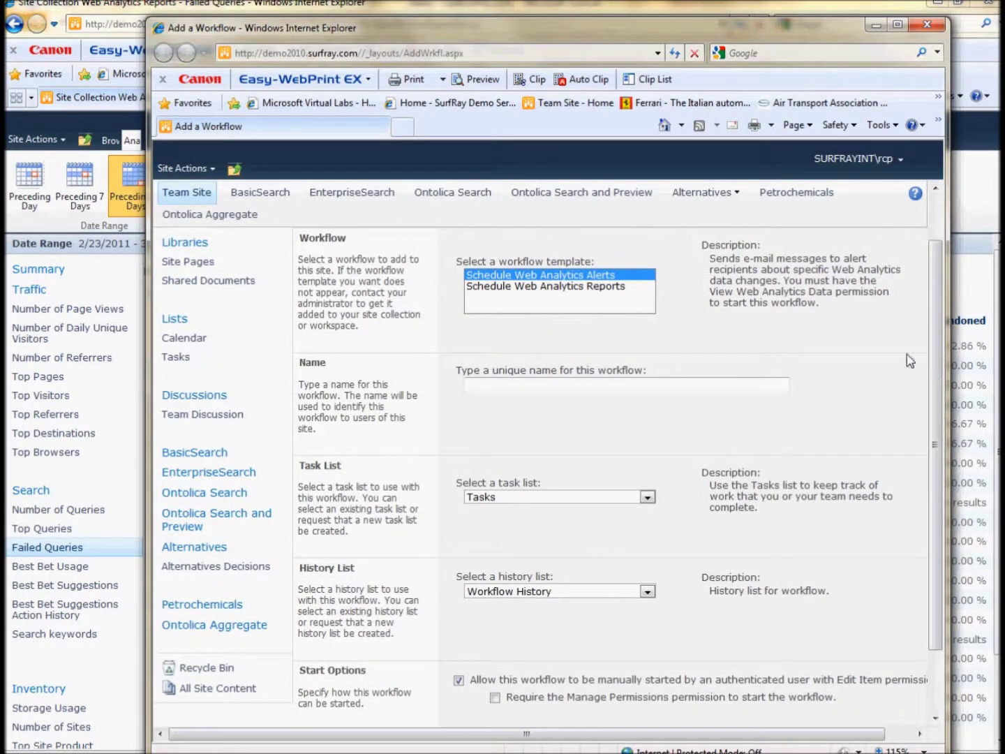
{"action": "left_click", "coordinate": [613, 290]}
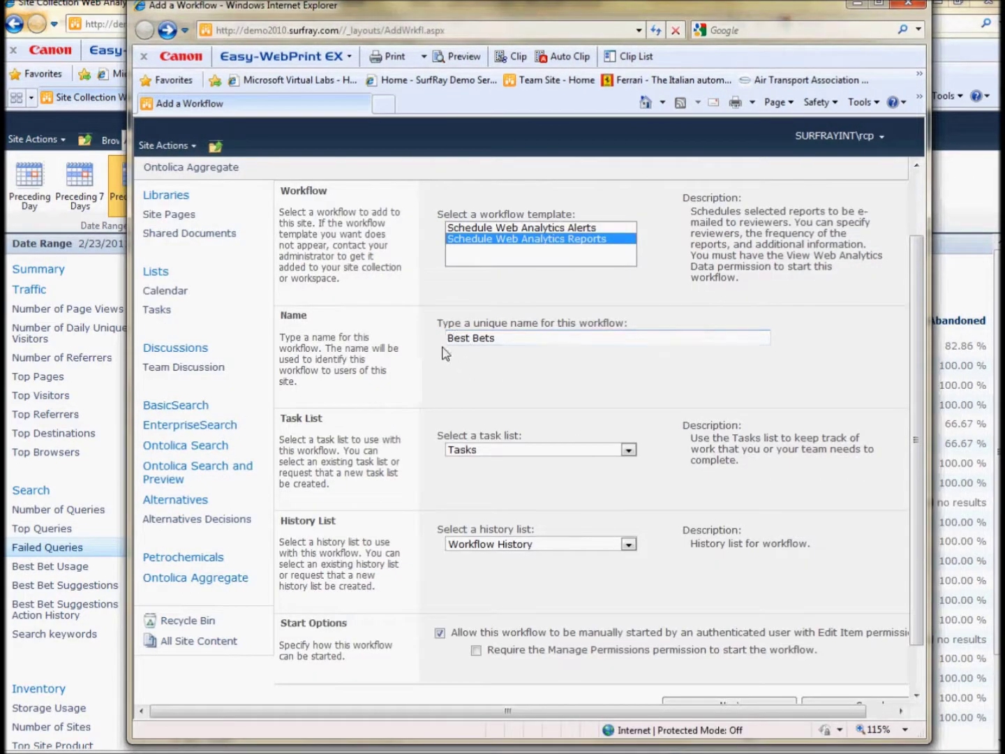
{"action": "left_click", "coordinate": [448, 338]}
{"action": "type", "text": "New"}
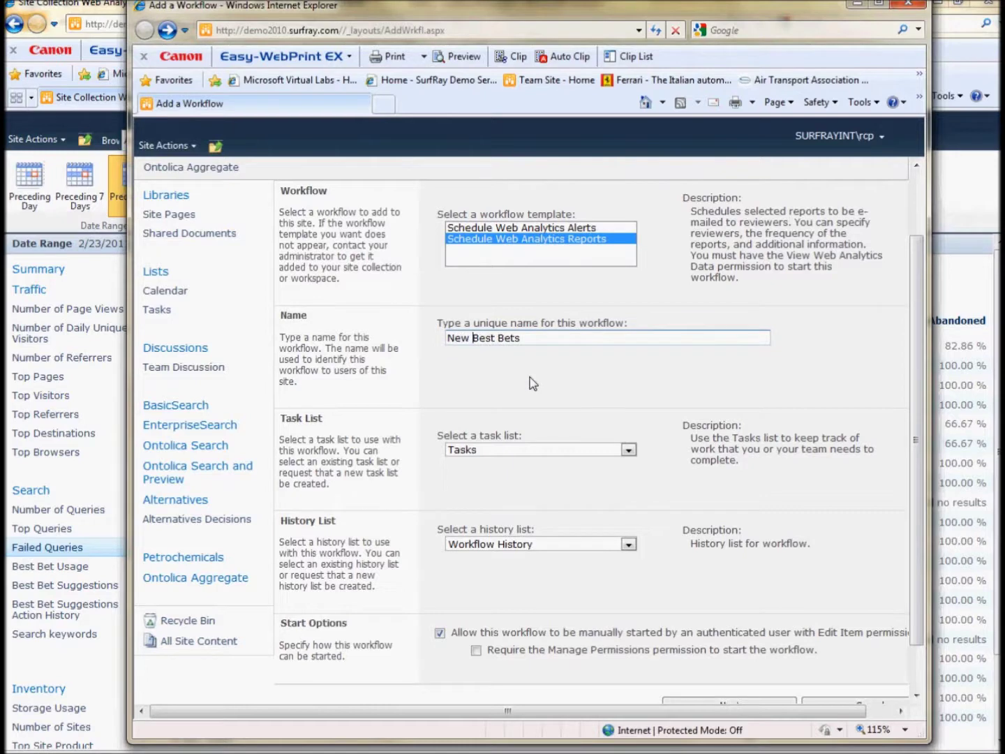
{"action": "left_click", "coordinate": [577, 456]}
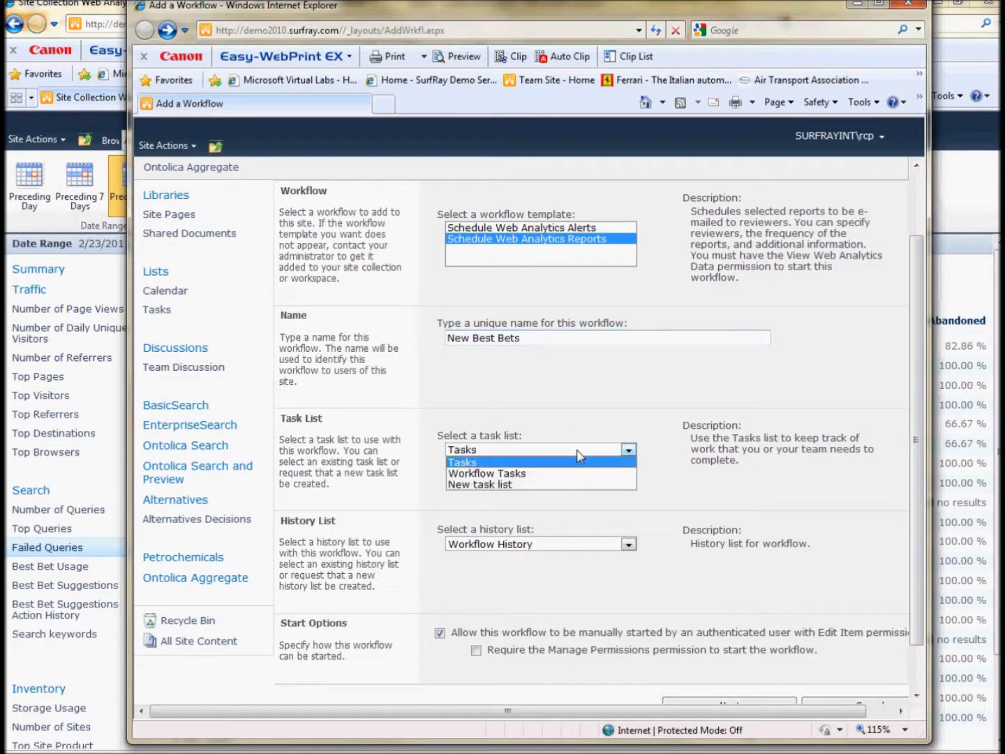
{"action": "left_click", "coordinate": [572, 474]}
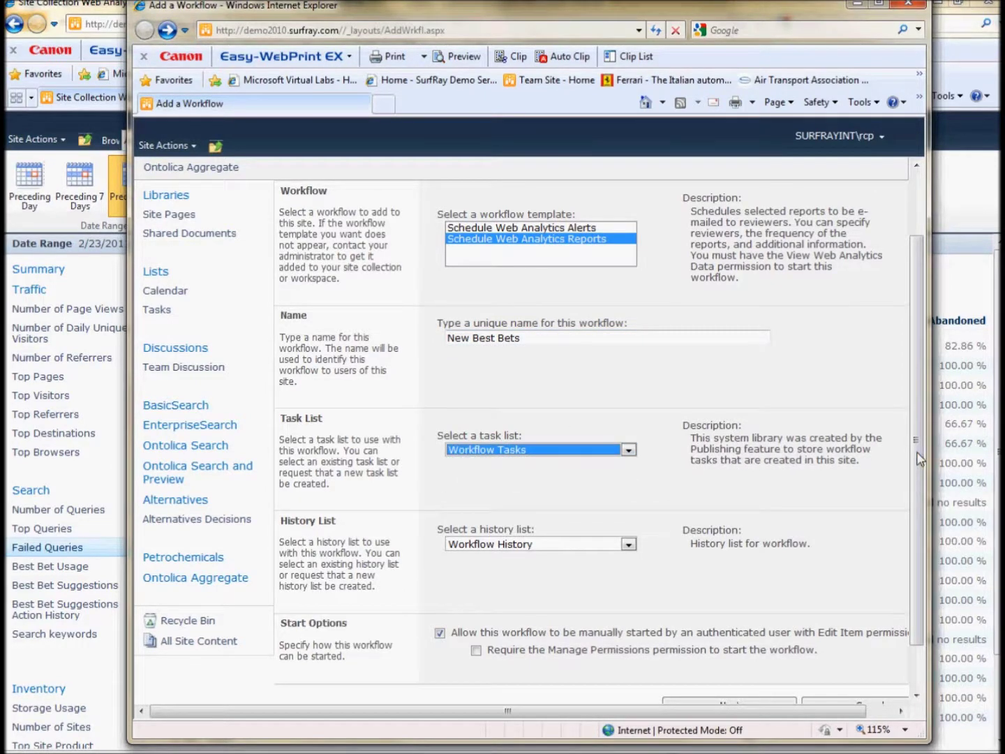
{"action": "left_click_drag", "start_coordinate": [917, 447], "coordinate": [917, 489]}
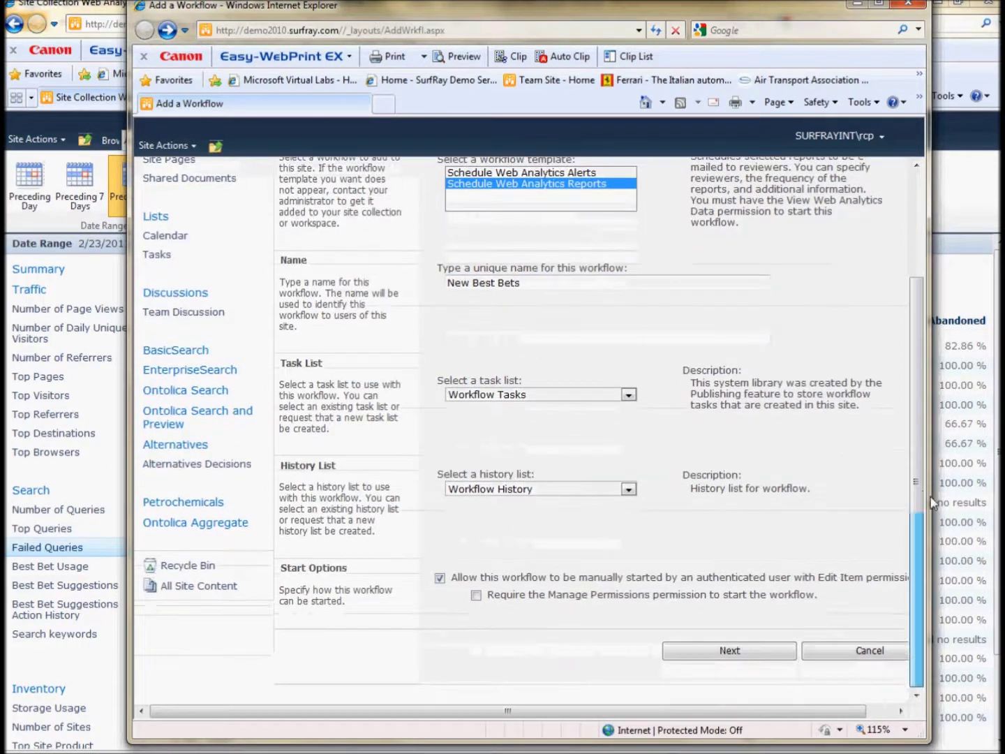
{"action": "left_click", "coordinate": [730, 650]}
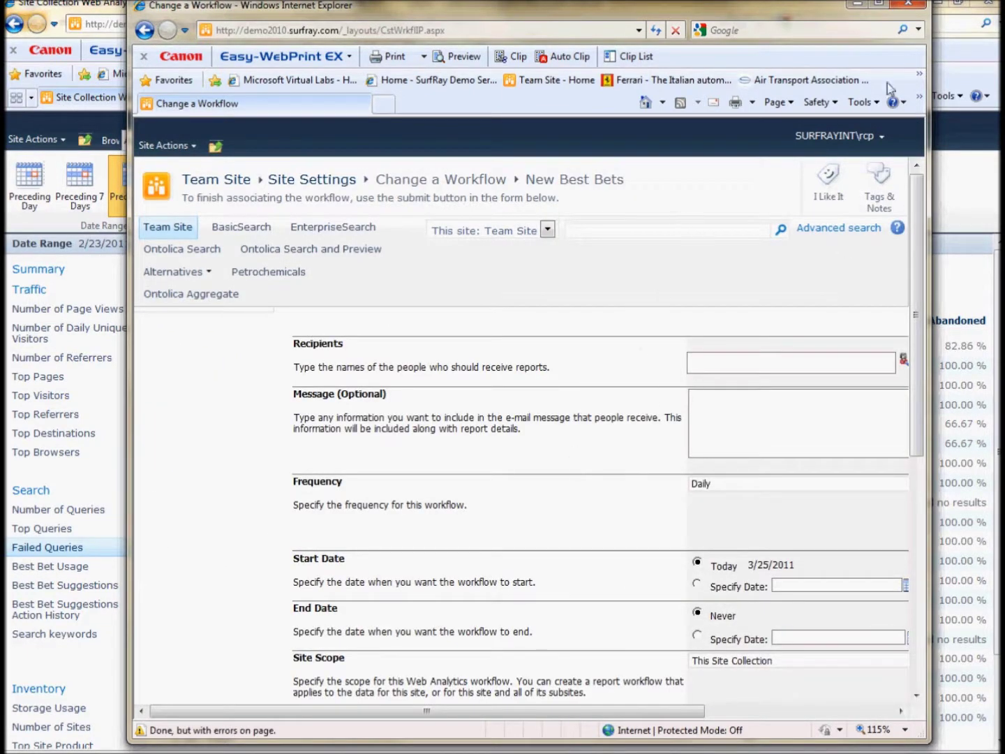
Add a resolved report recipient and write the message 'Hi, Here are your best bets.'.
{"action": "left_click", "coordinate": [878, 3]}
{"action": "left_click", "coordinate": [733, 314]}
{"action": "type", "text": "rcp"}
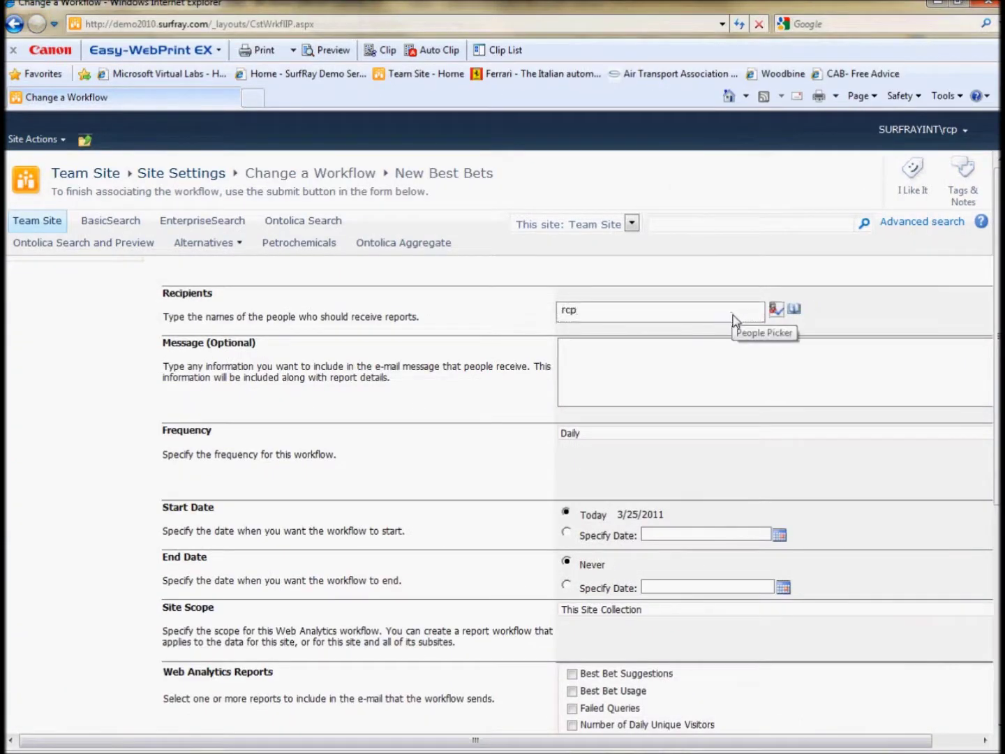
{"action": "key", "text": "ctrl+k"}
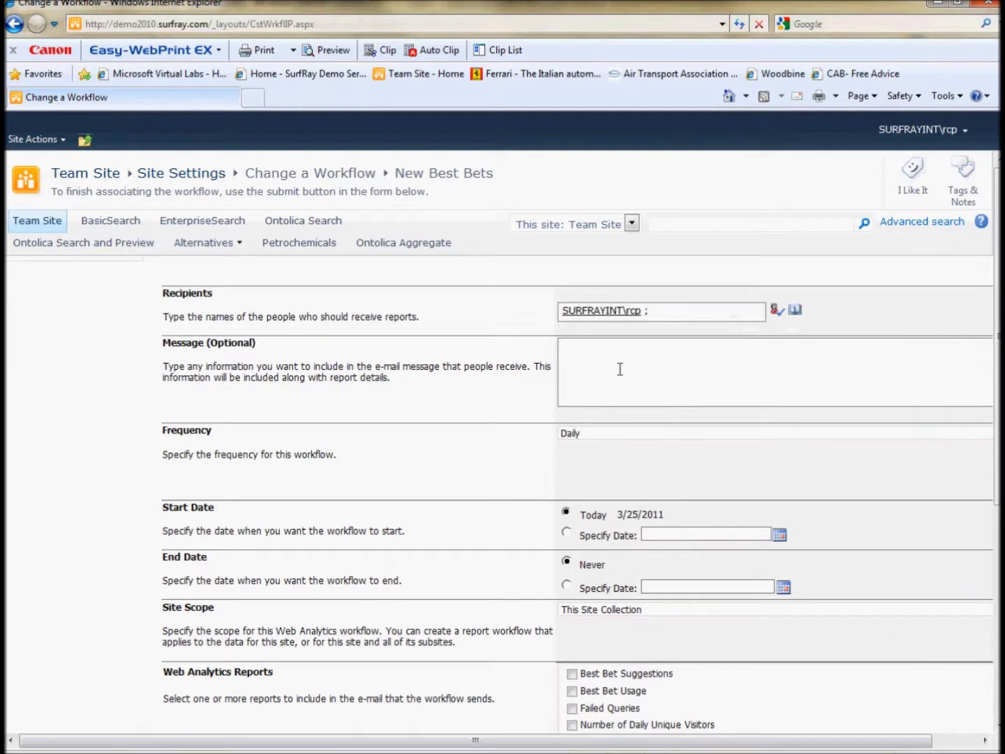
{"action": "left_click", "coordinate": [621, 369]}
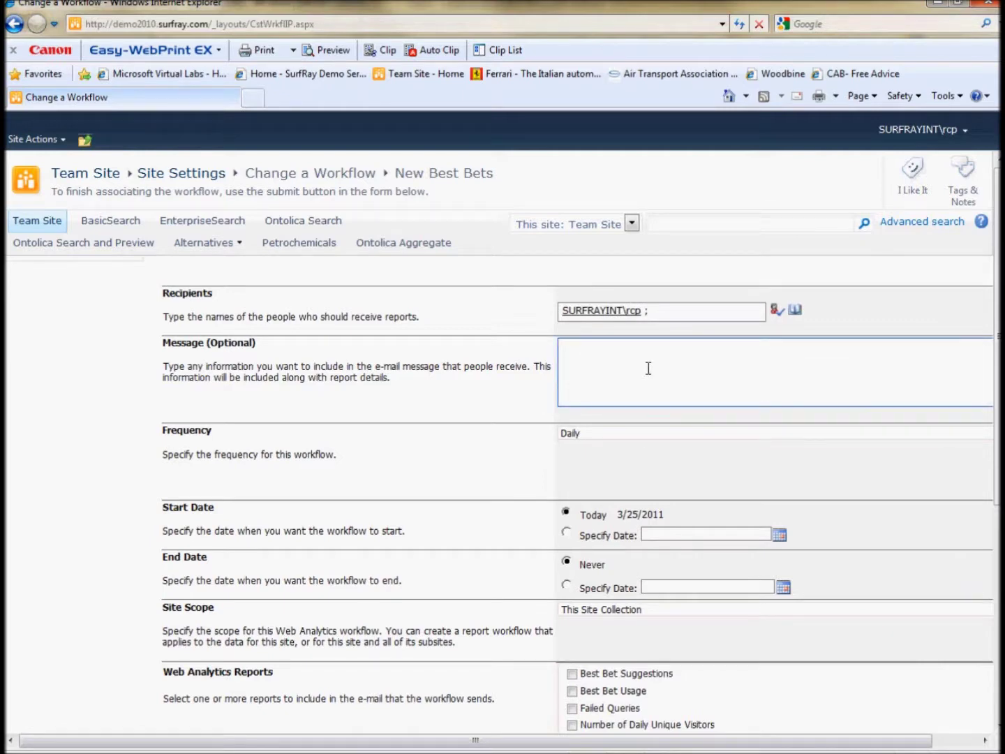
{"action": "type", "text": "Hi, Here are your best bets."}
{"action": "double_click", "coordinate": [578, 346]}
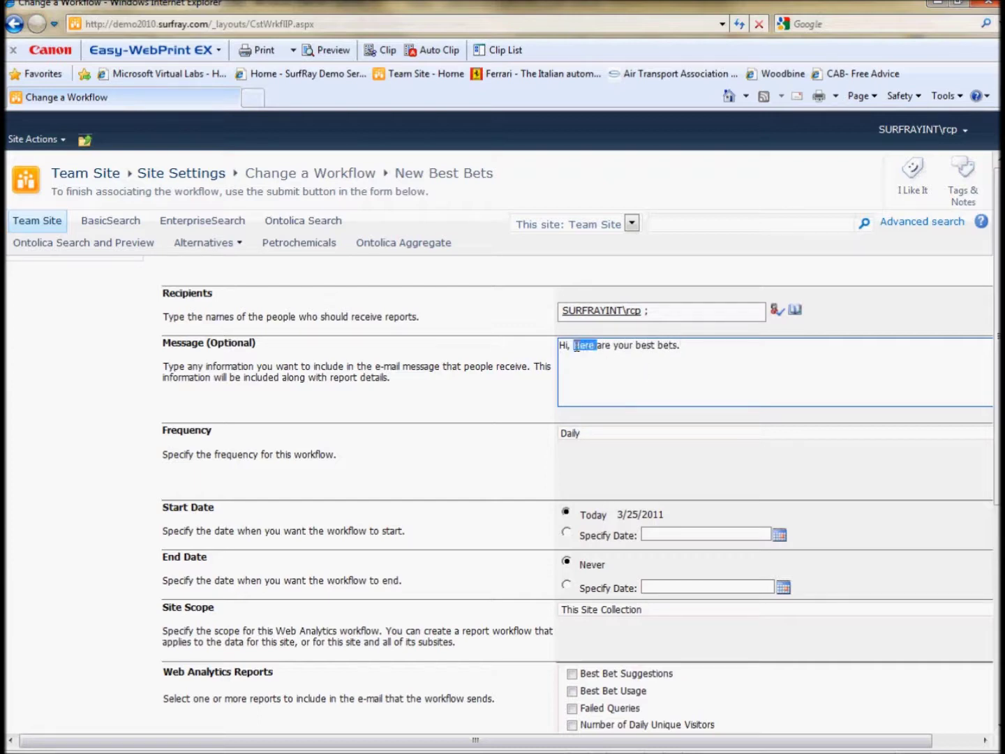
{"action": "left_click", "coordinate": [578, 346]}
Set the report frequency to Weekly instead of Daily.
{"action": "scroll", "coordinate": [733, 507], "scroll_direction": "down", "scroll_amount": 3}
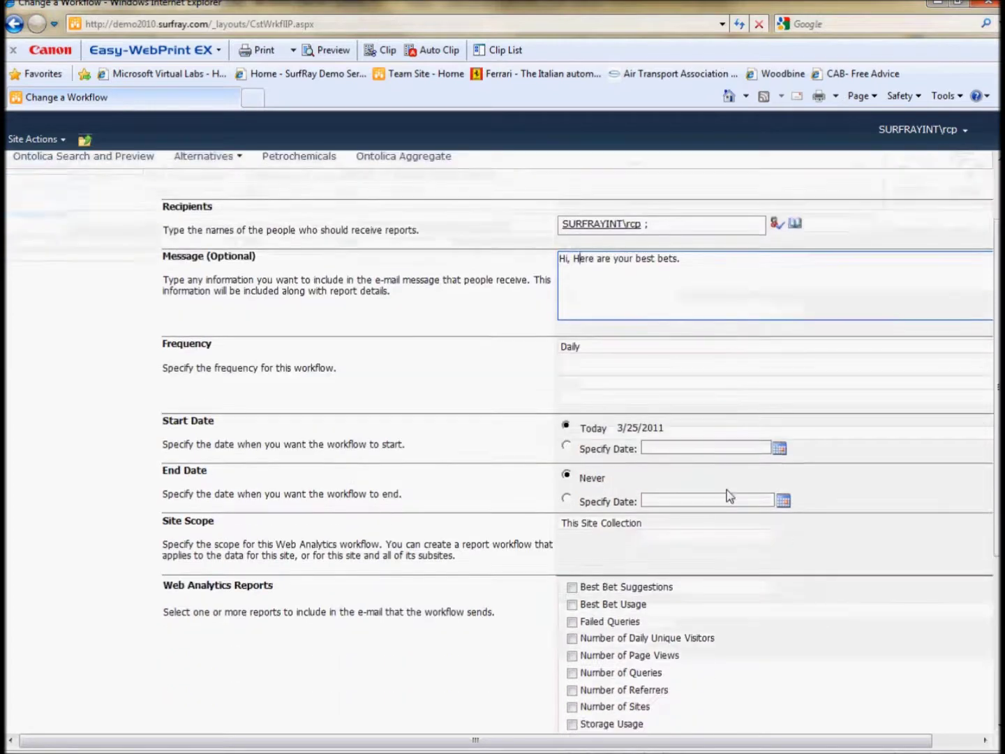
{"action": "left_click", "coordinate": [640, 348]}
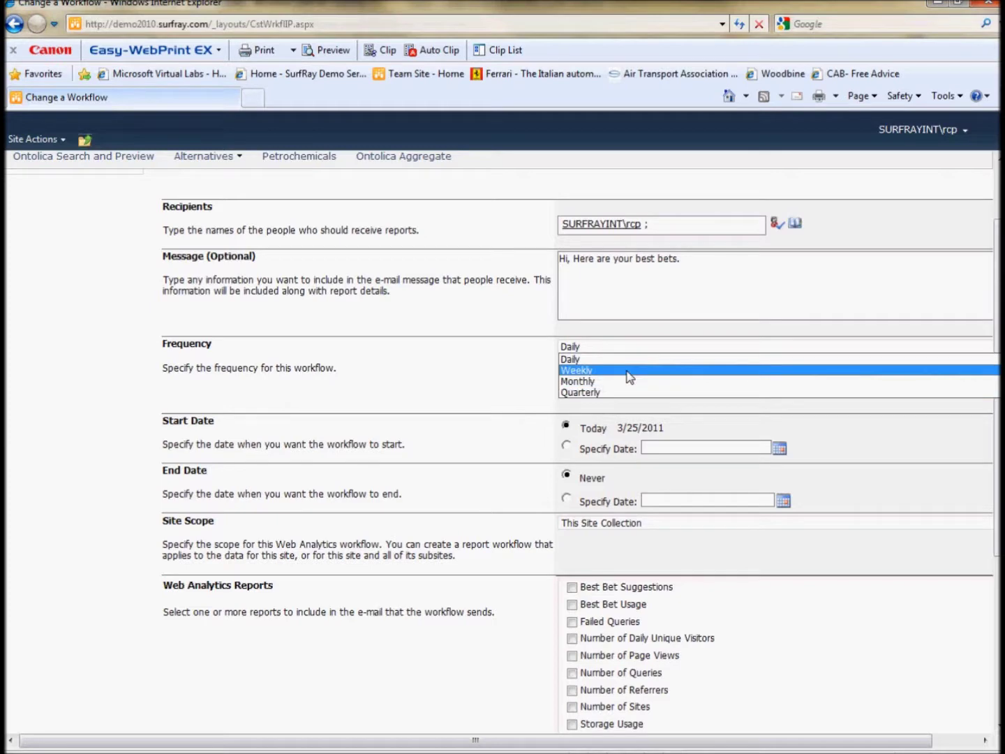
{"action": "left_click", "coordinate": [631, 374]}
{"action": "left_click", "coordinate": [645, 348]}
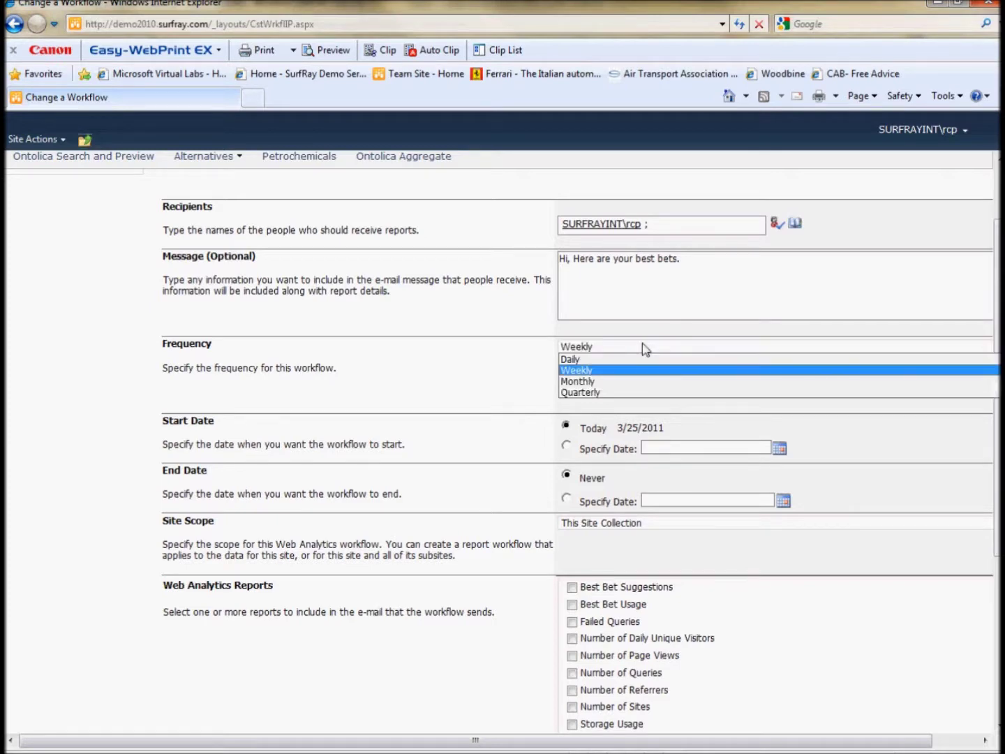
{"action": "left_click", "coordinate": [643, 349]}
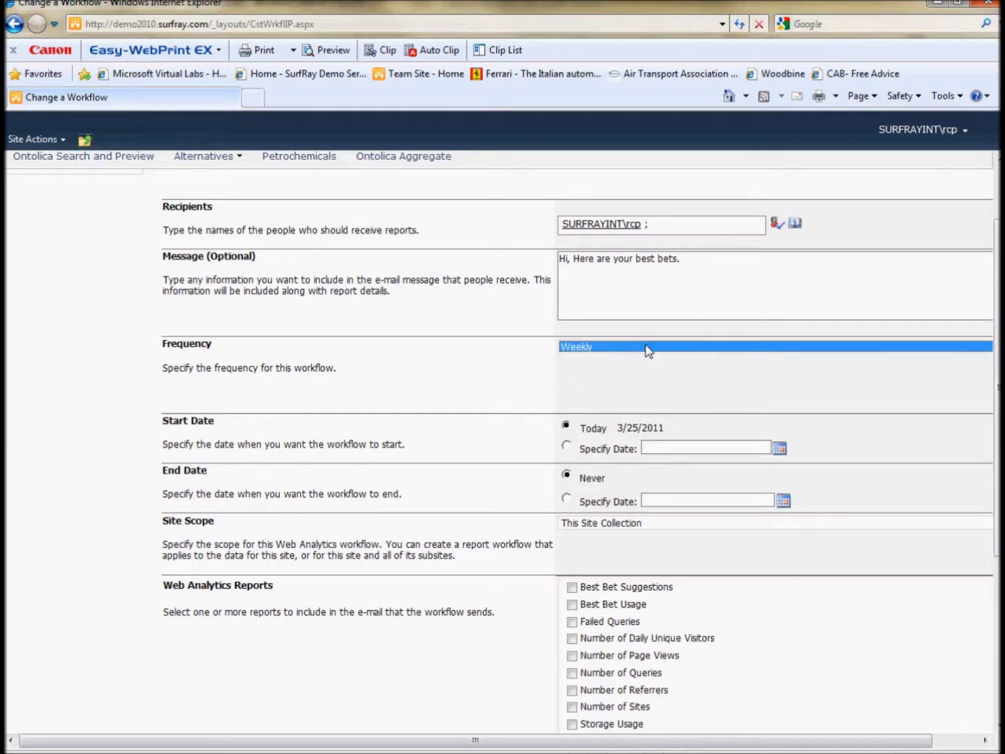
{"action": "left_click", "coordinate": [648, 351]}
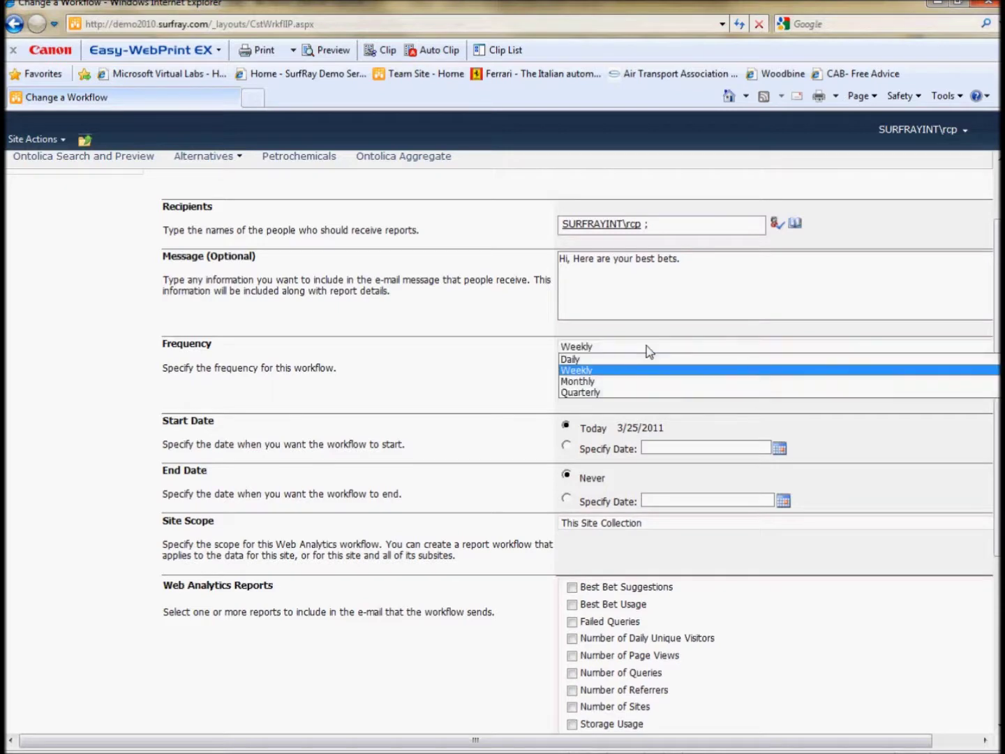
{"action": "left_click", "coordinate": [648, 350]}
{"action": "scroll", "coordinate": [997, 368], "scroll_direction": "down", "scroll_amount": 3}
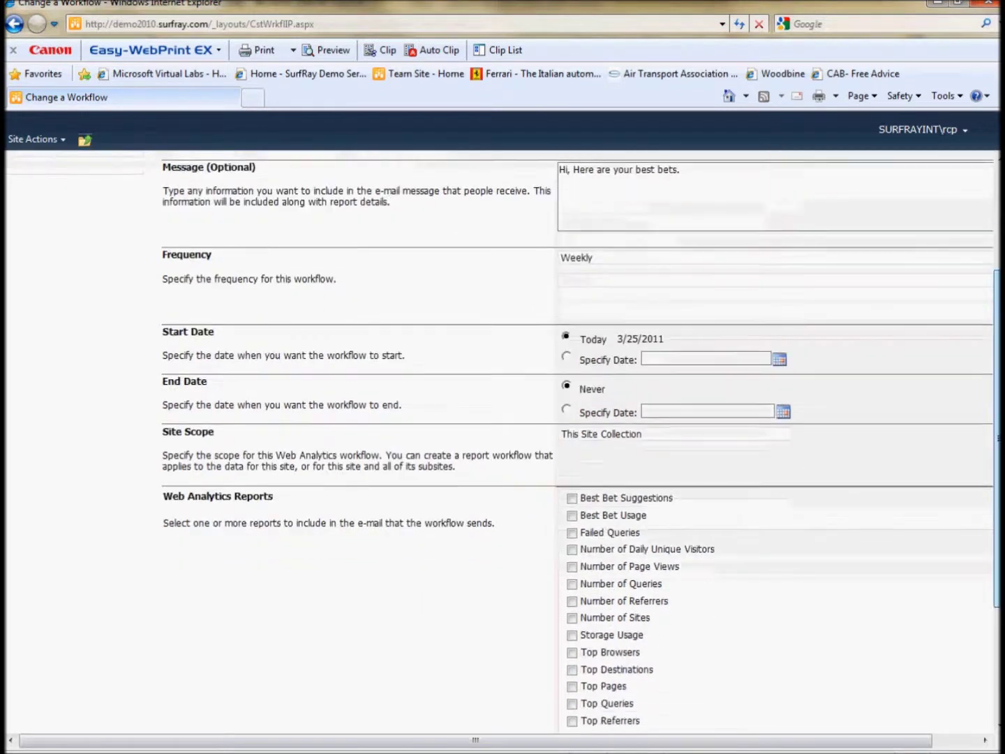
{"action": "scroll", "coordinate": [507, 443], "scroll_direction": "down", "scroll_amount": 3}
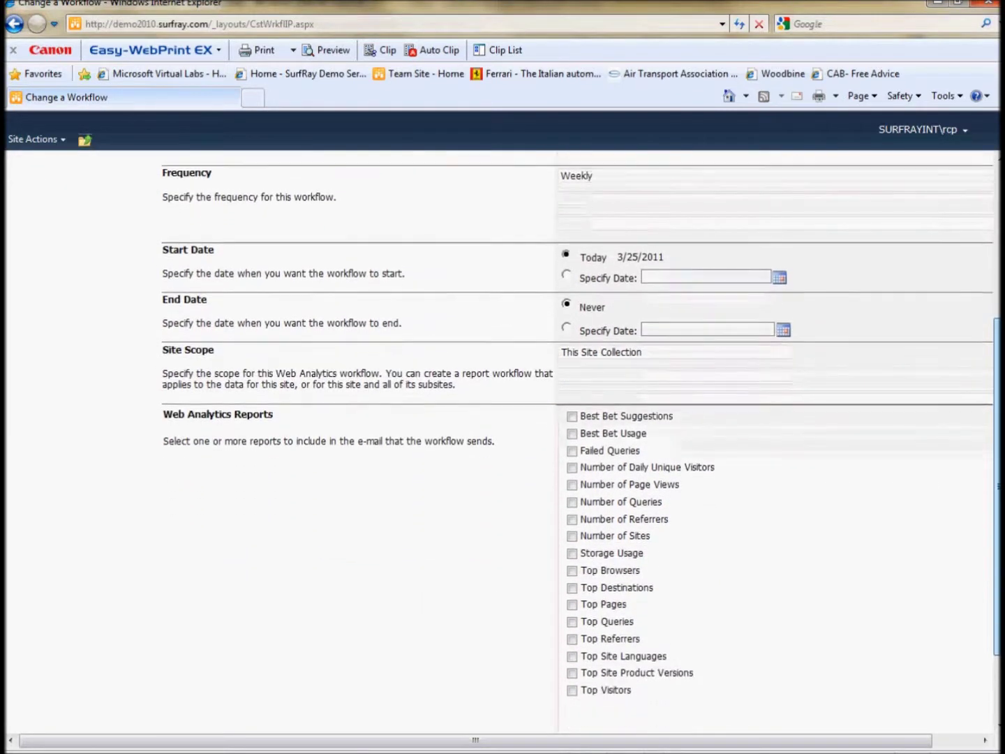
{"action": "scroll", "coordinate": [792, 503], "scroll_direction": "down", "scroll_amount": 1}
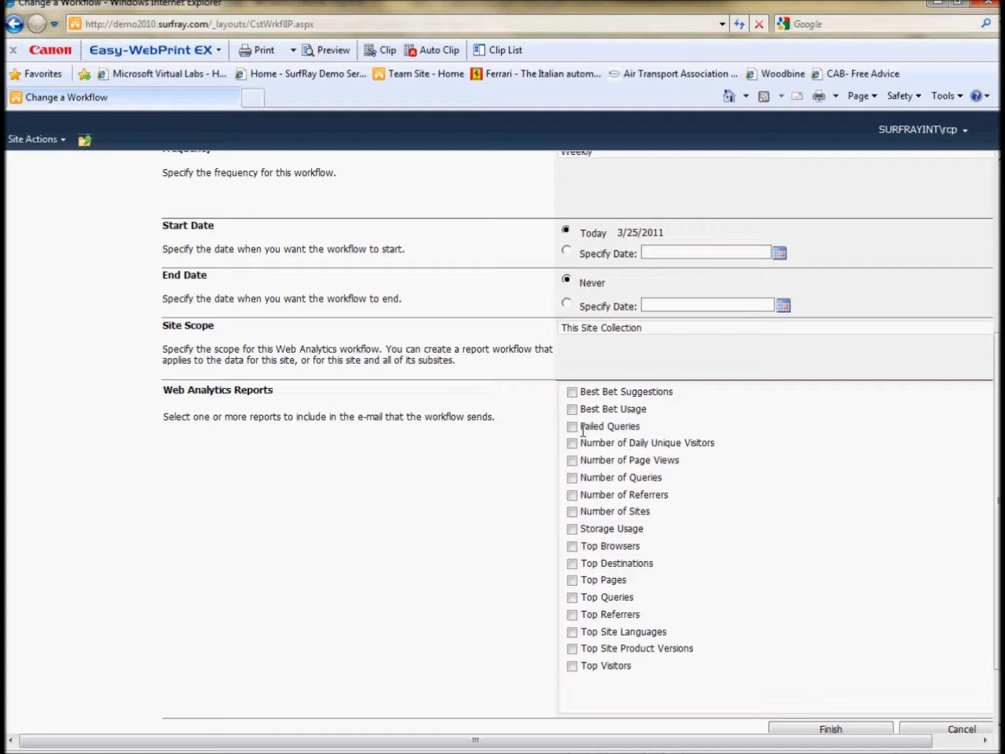
Include the Best Bet Suggestions and Failed Queries reports, finish the workflow, and go to Remove Workflows.
{"action": "left_click", "coordinate": [571, 393]}
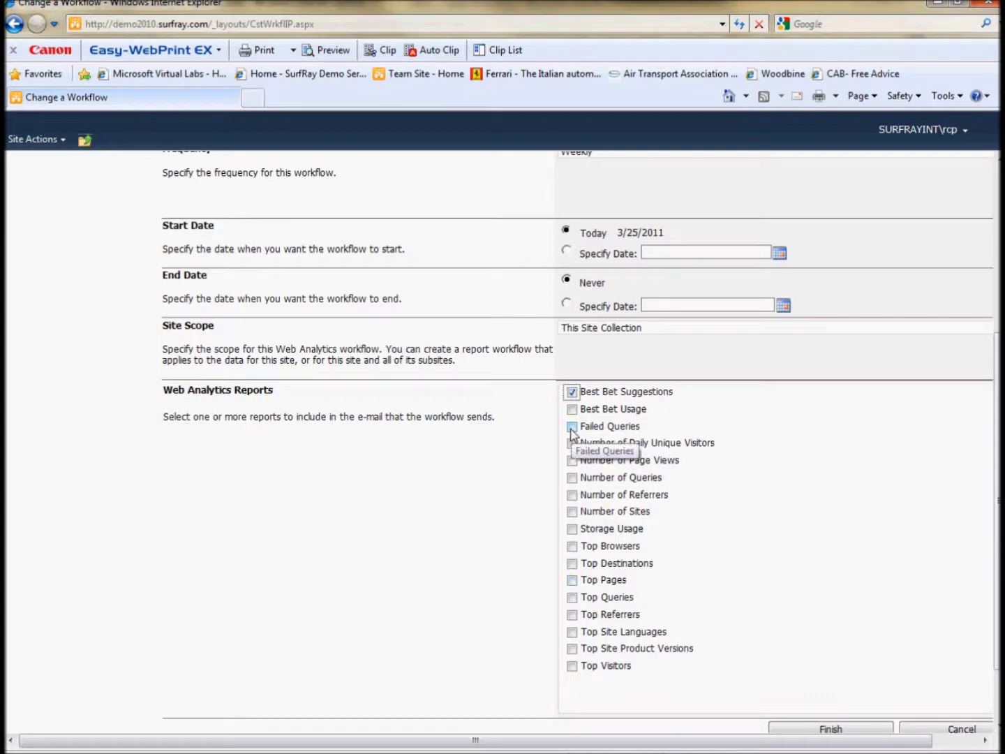
{"action": "left_click", "coordinate": [573, 427]}
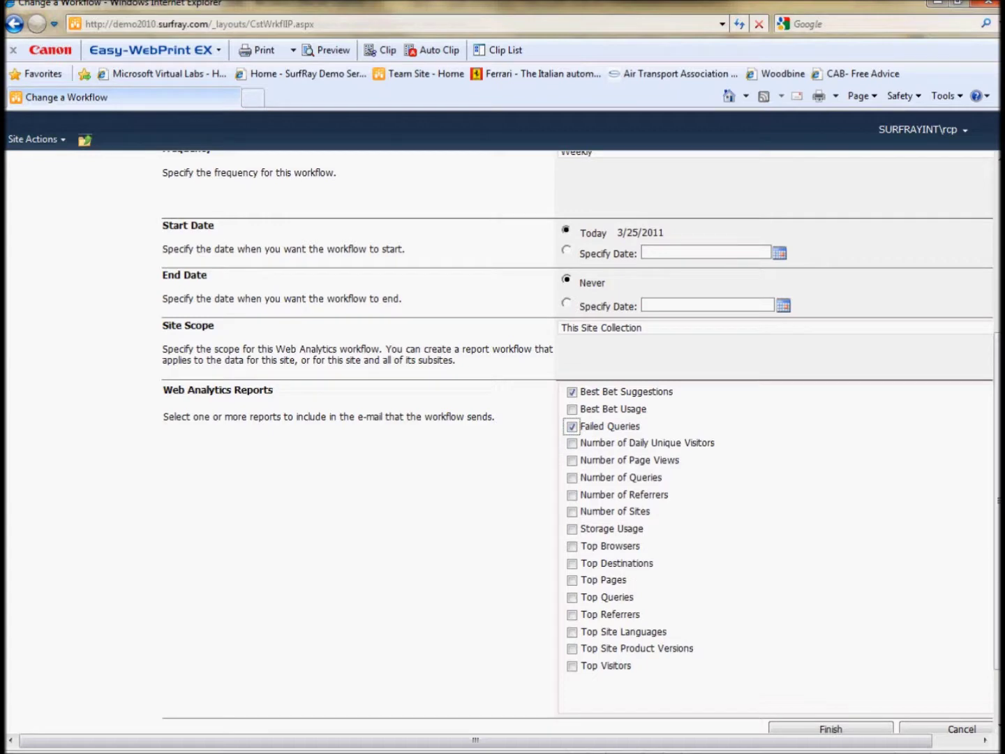
{"action": "left_click", "coordinate": [603, 600]}
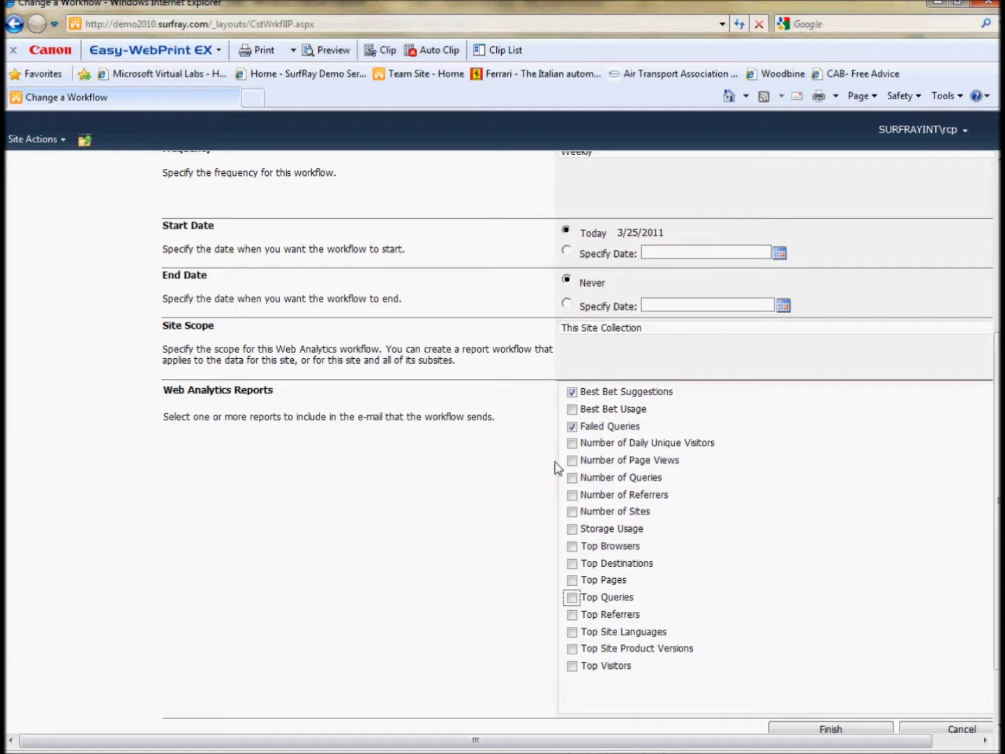
{"action": "scroll", "coordinate": [976, 545], "scroll_direction": "down", "scroll_amount": 2}
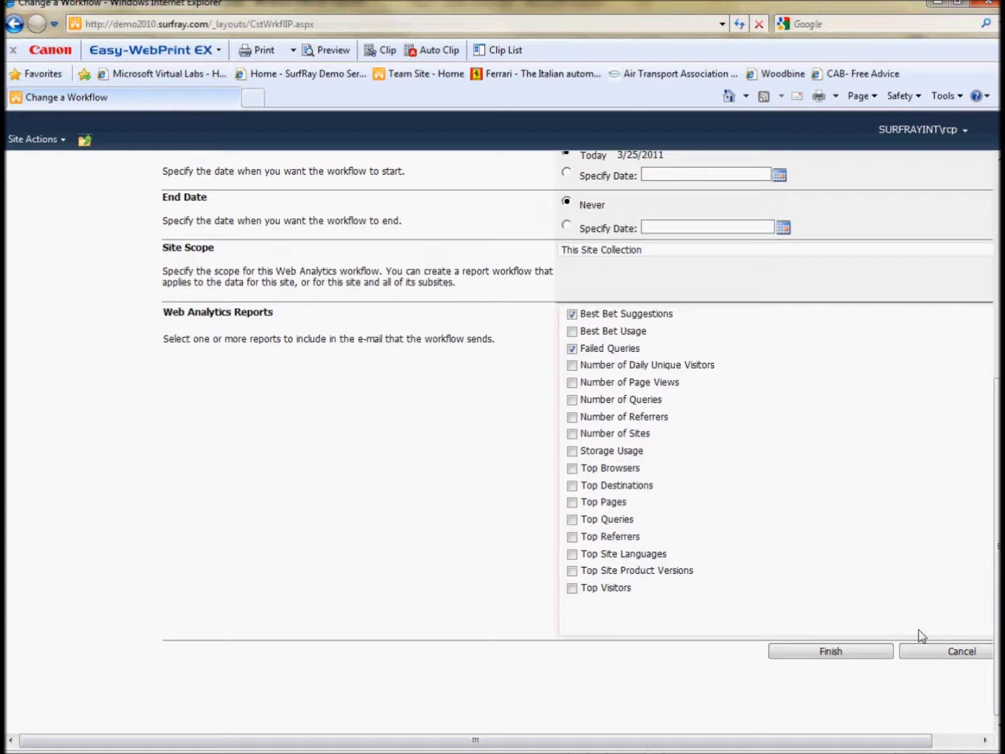
{"action": "left_click", "coordinate": [849, 653]}
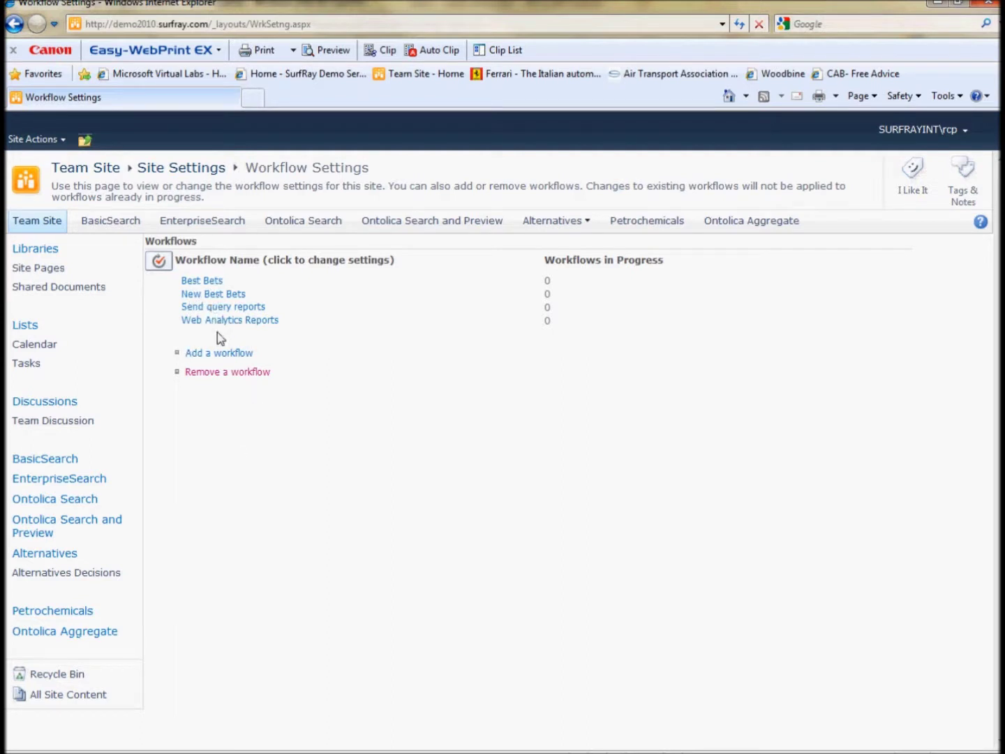
{"action": "left_click", "coordinate": [210, 374]}
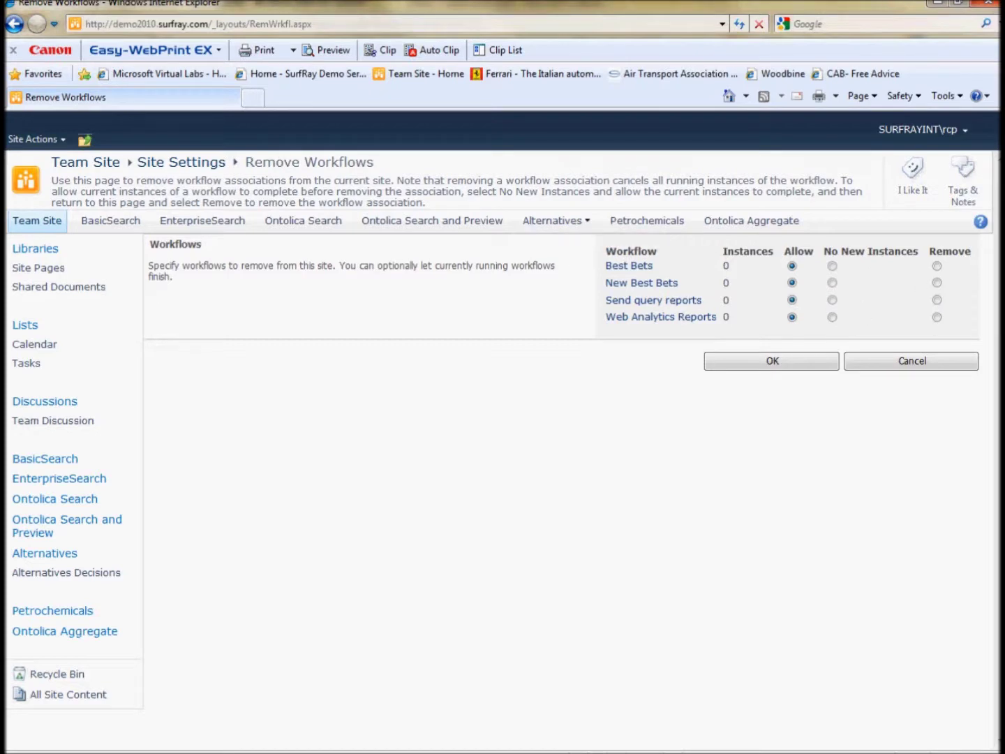
Mark the New Best Bets workflow for removal, confirm, then go to the Ontolica Search site.
{"action": "left_click", "coordinate": [937, 283]}
{"action": "left_click", "coordinate": [803, 362]}
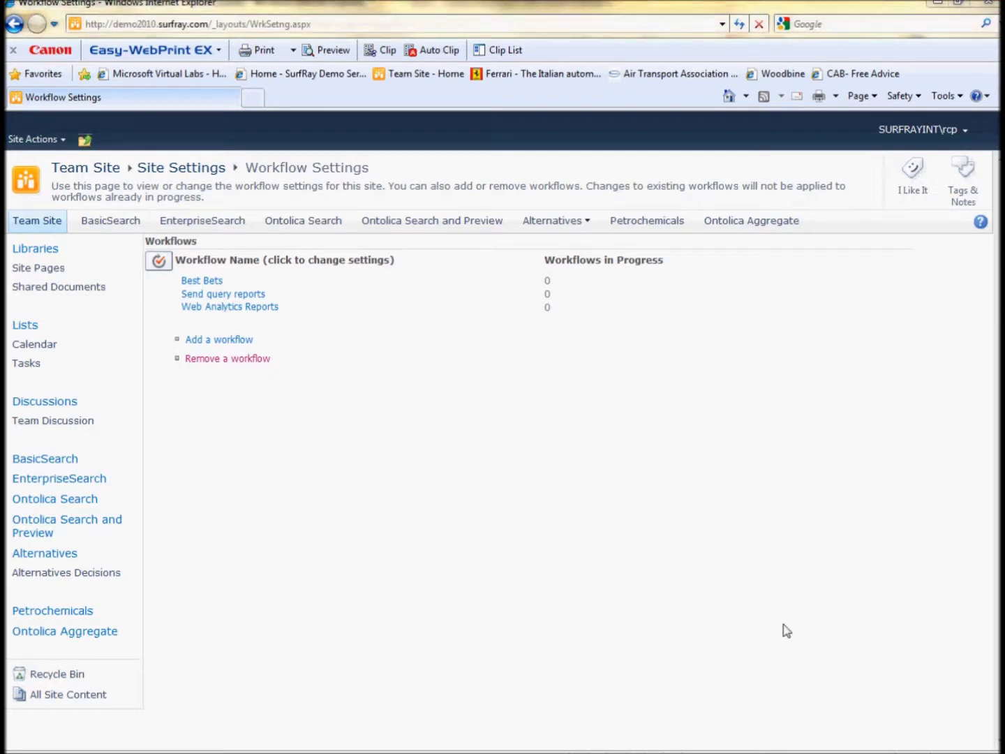
{"action": "left_click", "coordinate": [274, 223]}
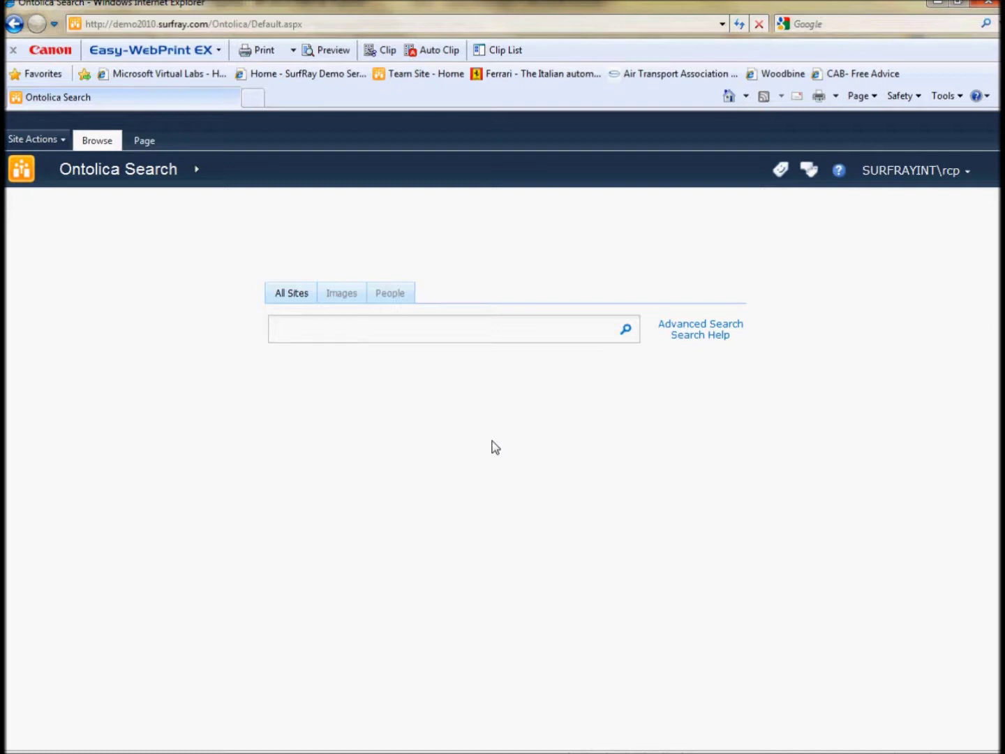
Search for 'solar' and highlight the Solar Energy best bet's description and document link.
{"action": "type", "text": "solar"}
{"action": "key", "text": "Return"}
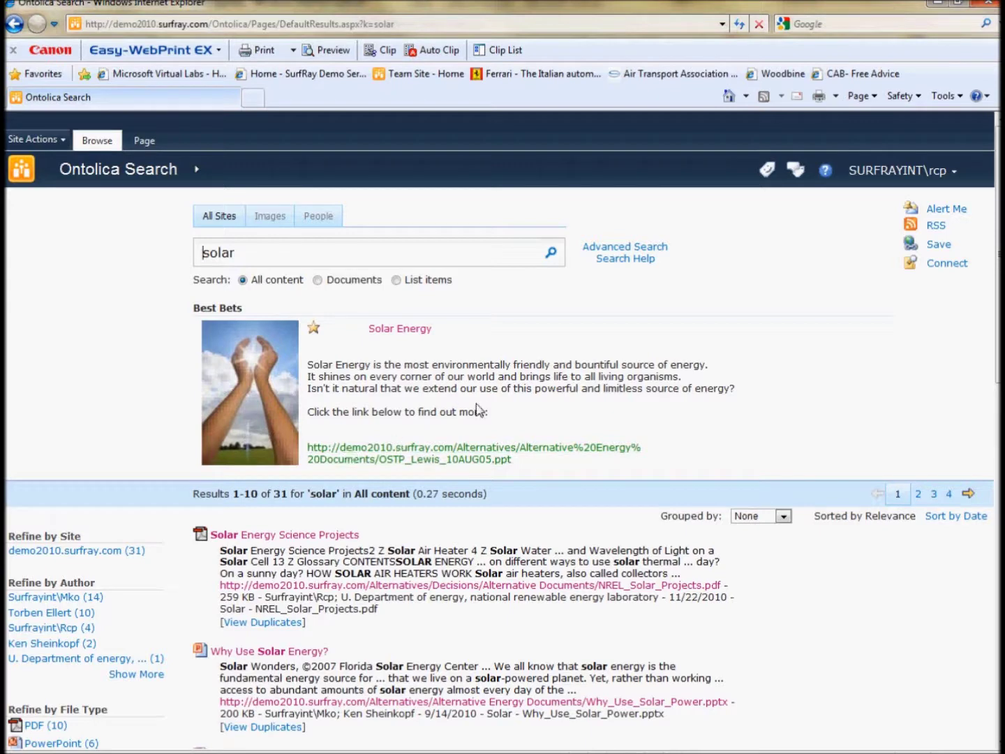
{"action": "left_click_drag", "start_coordinate": [488, 412], "coordinate": [303, 372]}
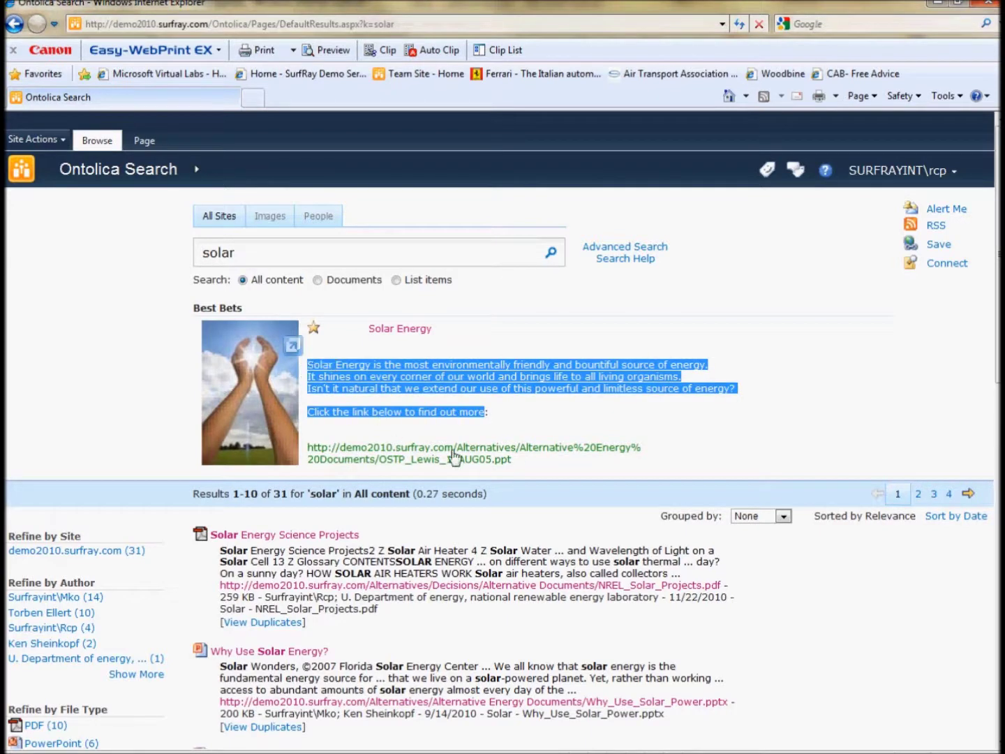
{"action": "left_click_drag", "start_coordinate": [538, 464], "coordinate": [355, 454]}
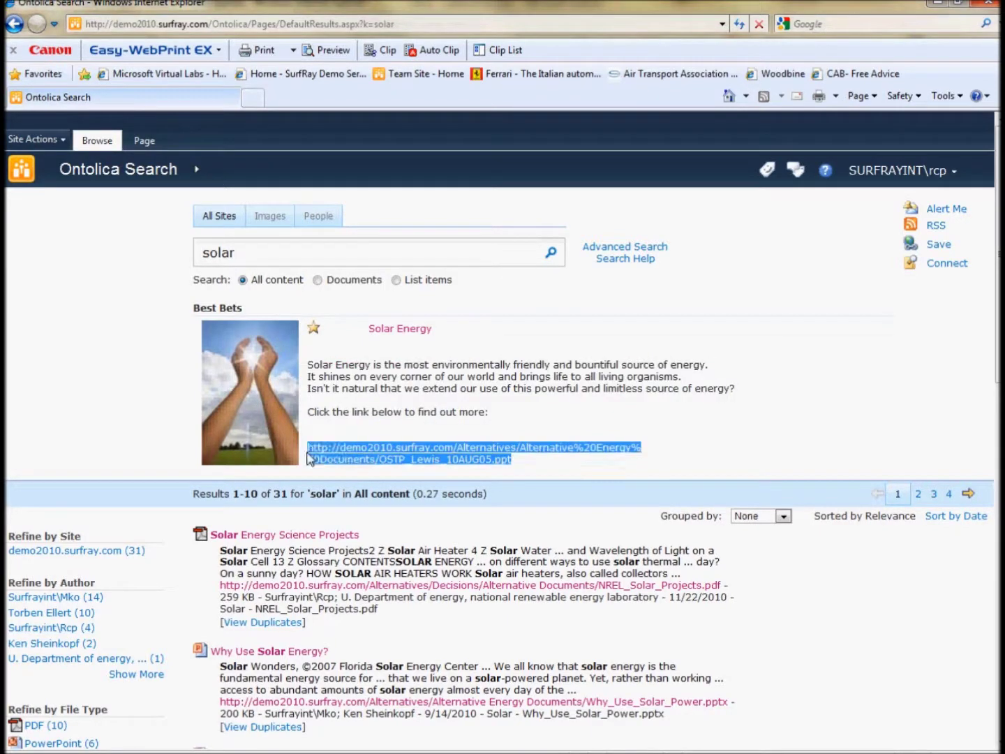
{"action": "left_click", "coordinate": [443, 398]}
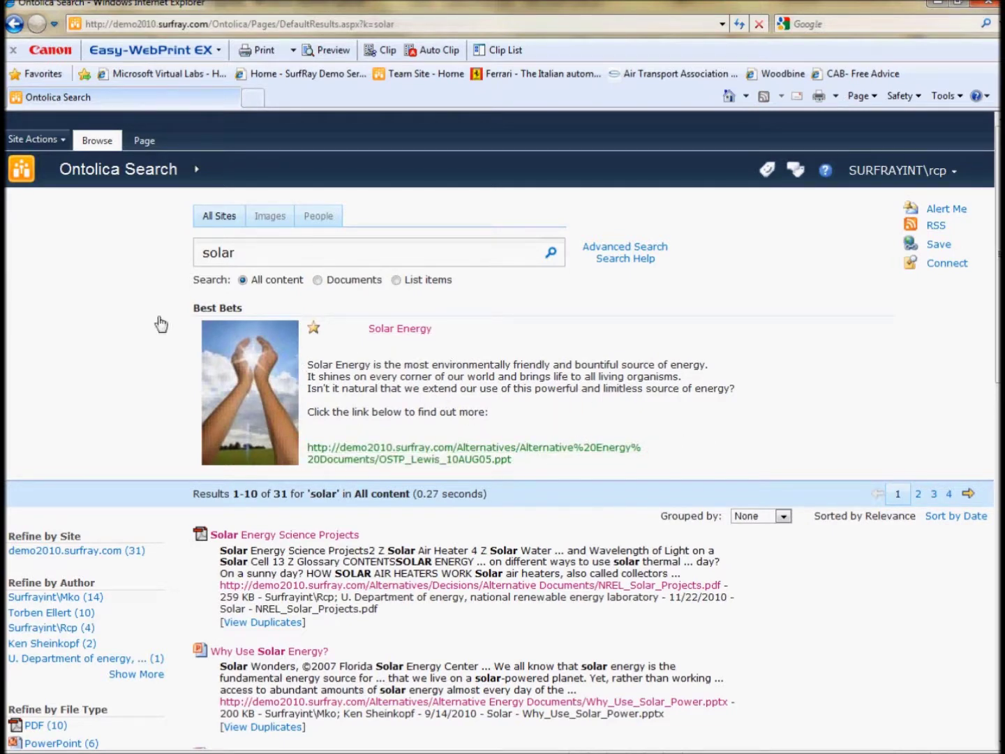
Return to the site home page and open the Ontolica Search and Preview site.
{"action": "left_click", "coordinate": [246, 26]}
{"action": "left_click_drag", "start_coordinate": [213, 24], "coordinate": [506, 35]}
{"action": "key", "text": "Delete"}
{"action": "key", "text": "Return"}
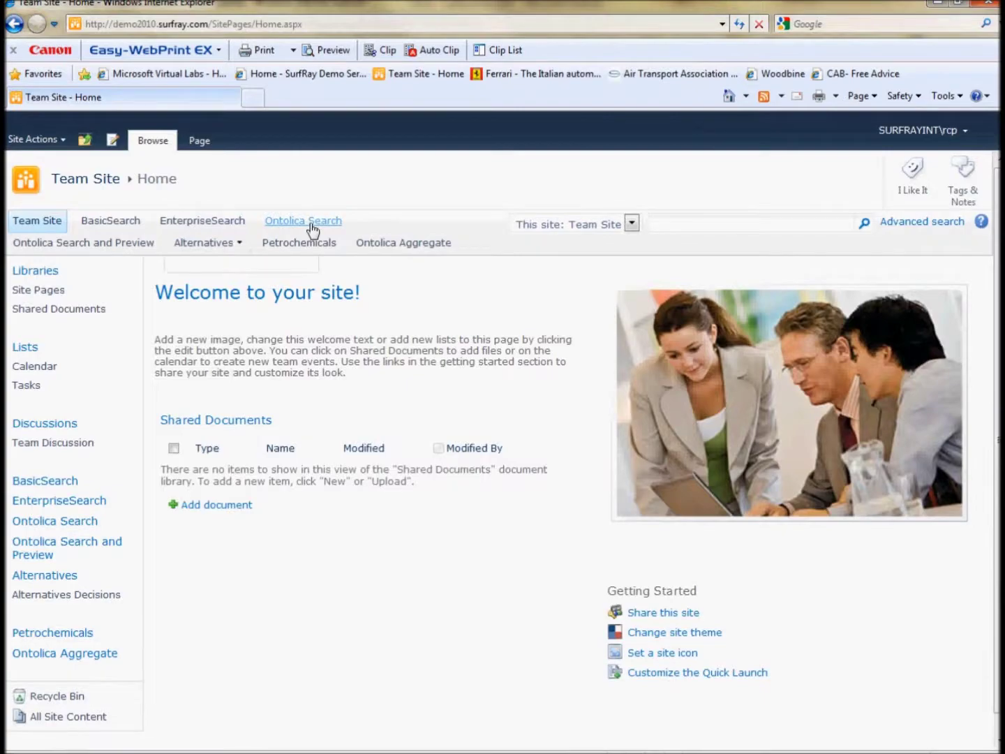
{"action": "left_click", "coordinate": [309, 222]}
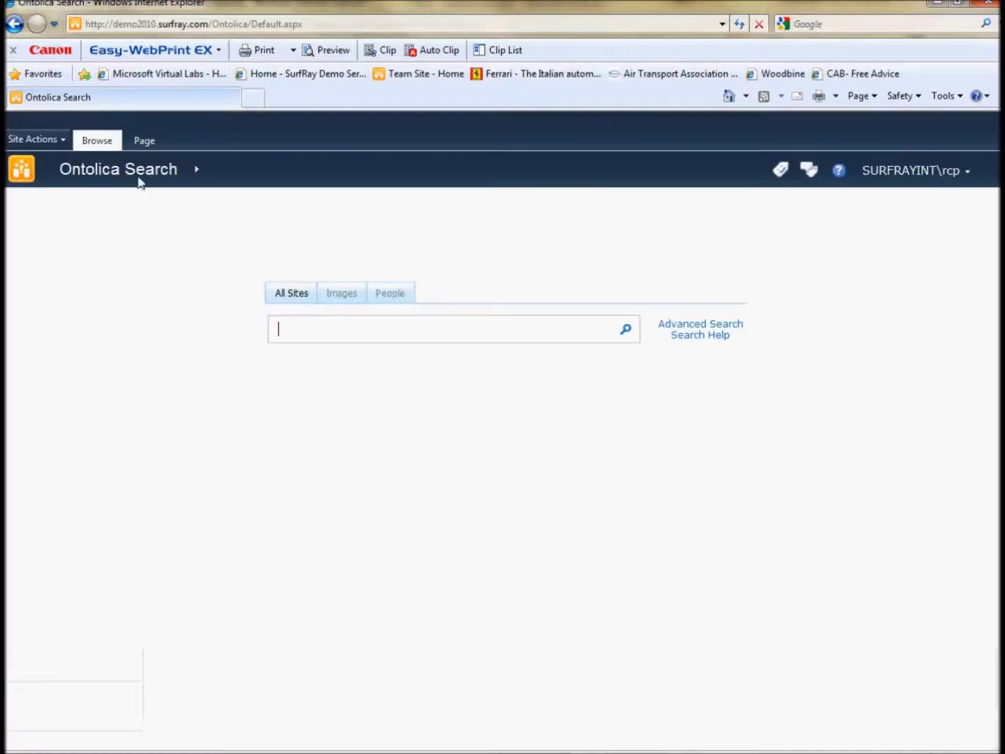
{"action": "left_click", "coordinate": [14, 25]}
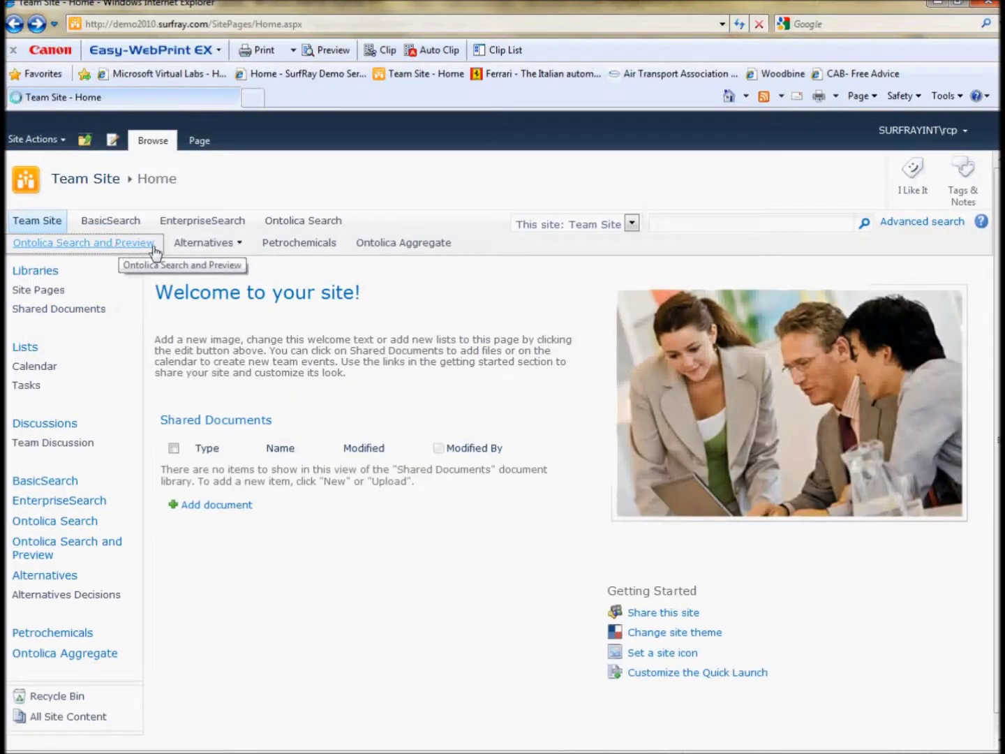
{"action": "left_click", "coordinate": [154, 248]}
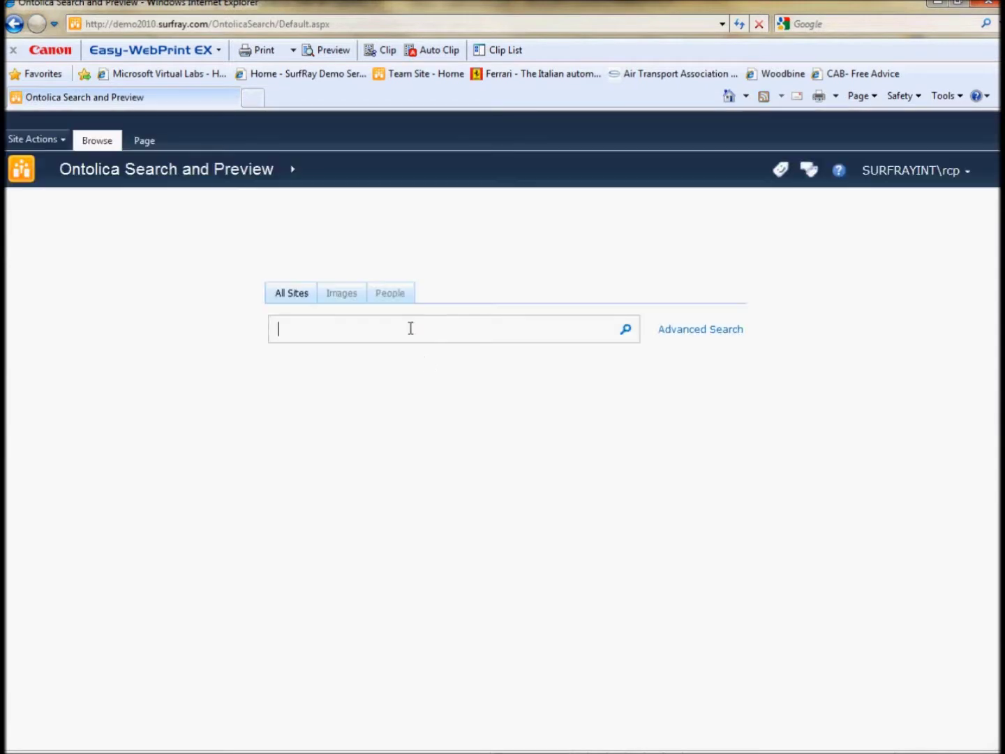
Search for 'solar' and scroll through the results with their page-thumbnail previews.
{"action": "type", "text": "solar"}
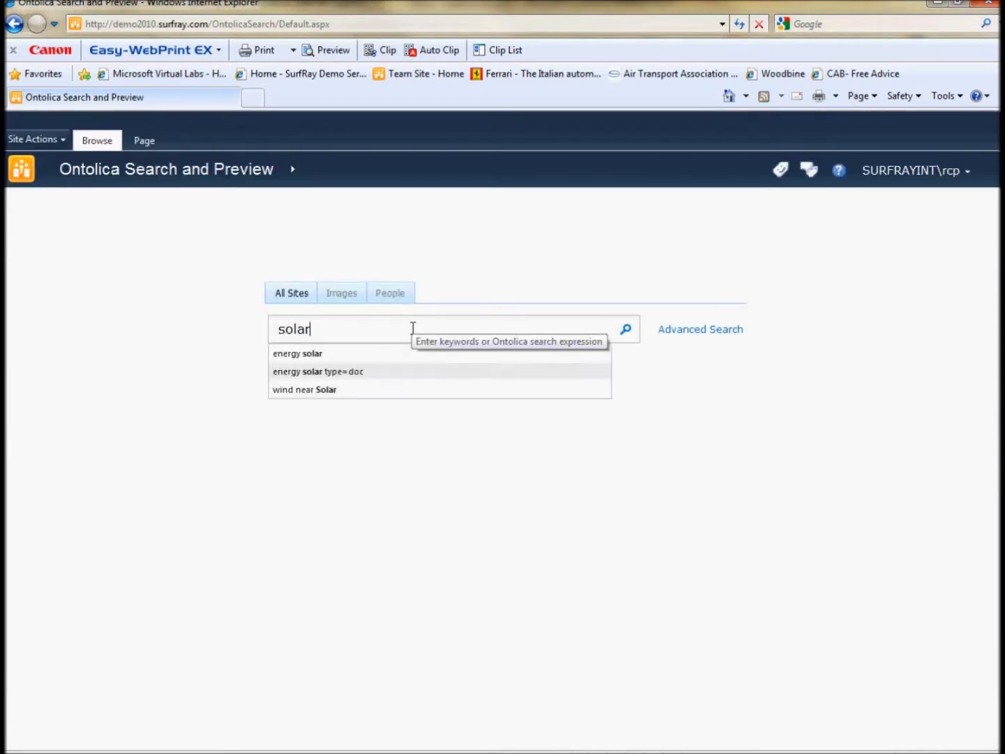
{"action": "key", "text": "Return"}
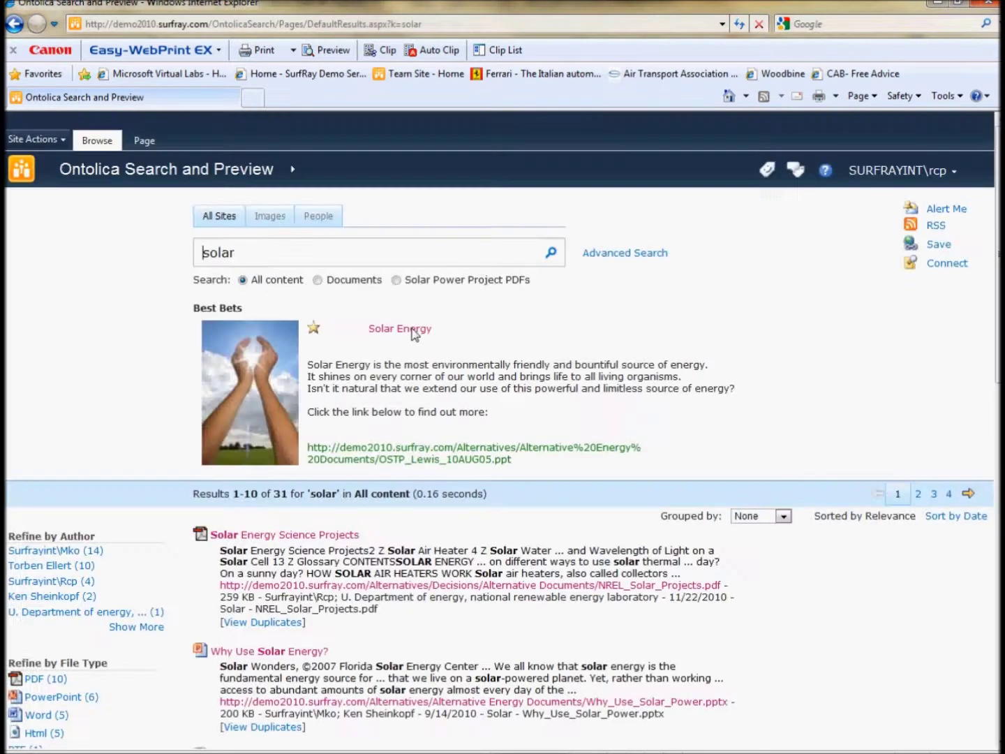
{"action": "scroll", "coordinate": [499, 405], "scroll_direction": "down", "scroll_amount": 2}
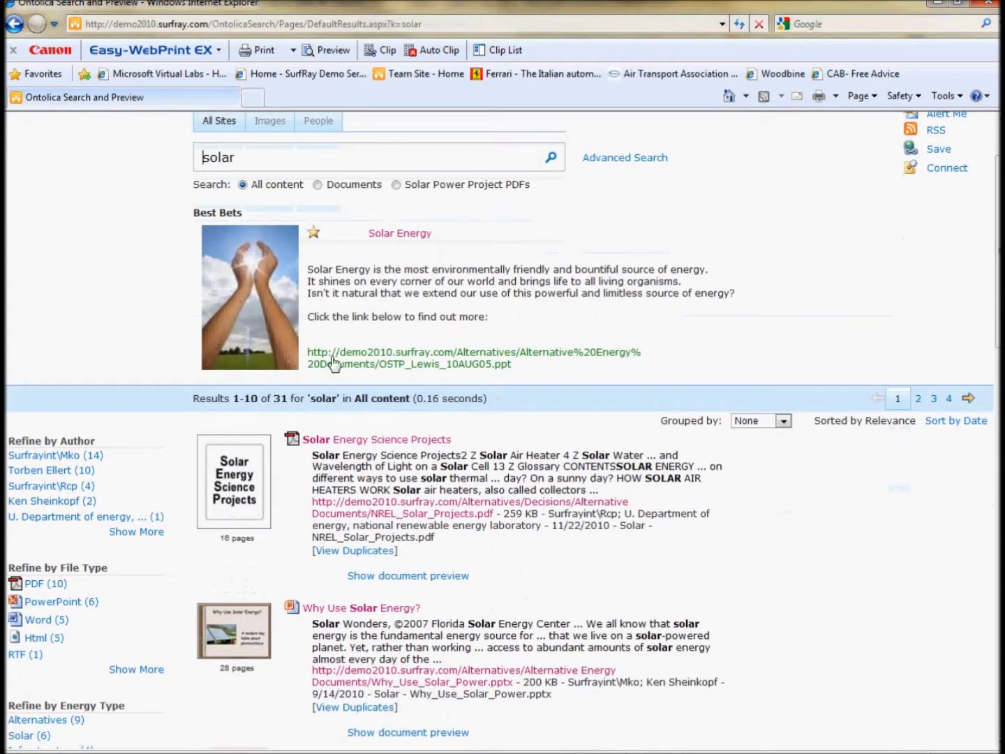
{"action": "scroll", "coordinate": [451, 333], "scroll_direction": "down", "scroll_amount": 6}
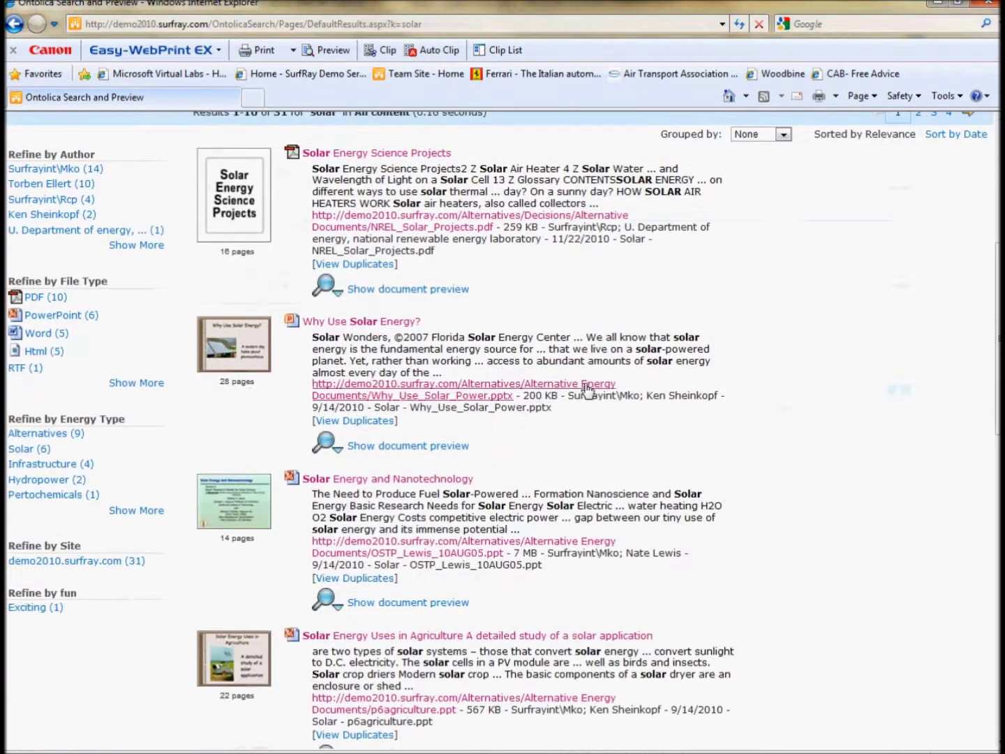
{"action": "scroll", "coordinate": [271, 309], "scroll_direction": "down", "scroll_amount": 4}
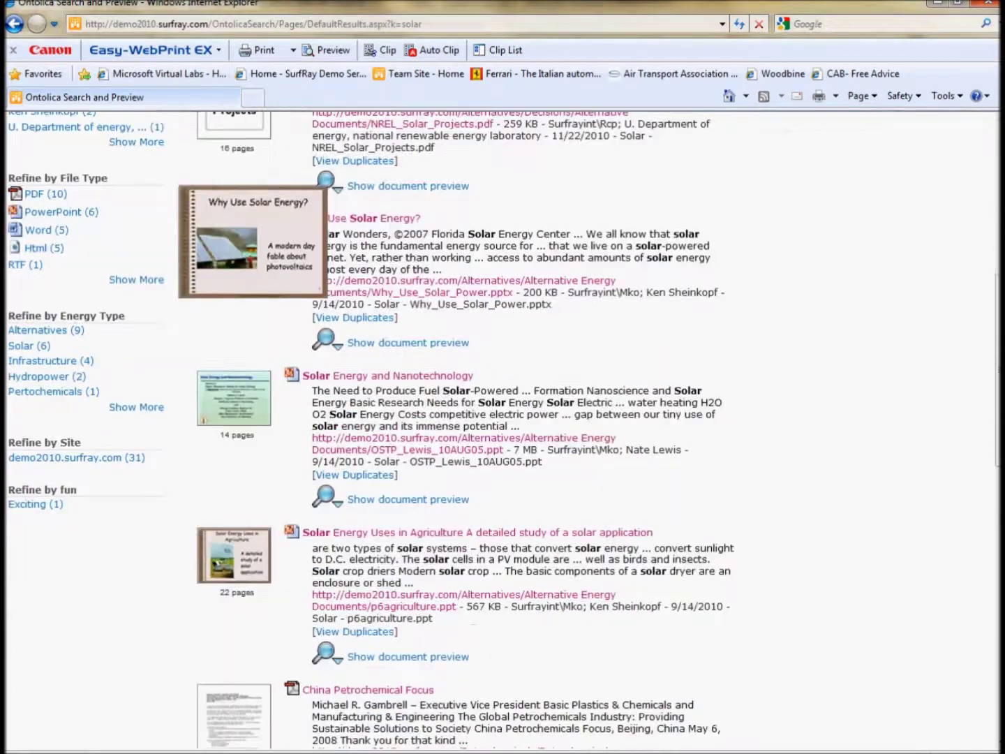
{"action": "scroll", "coordinate": [260, 317], "scroll_direction": "down", "scroll_amount": 6}
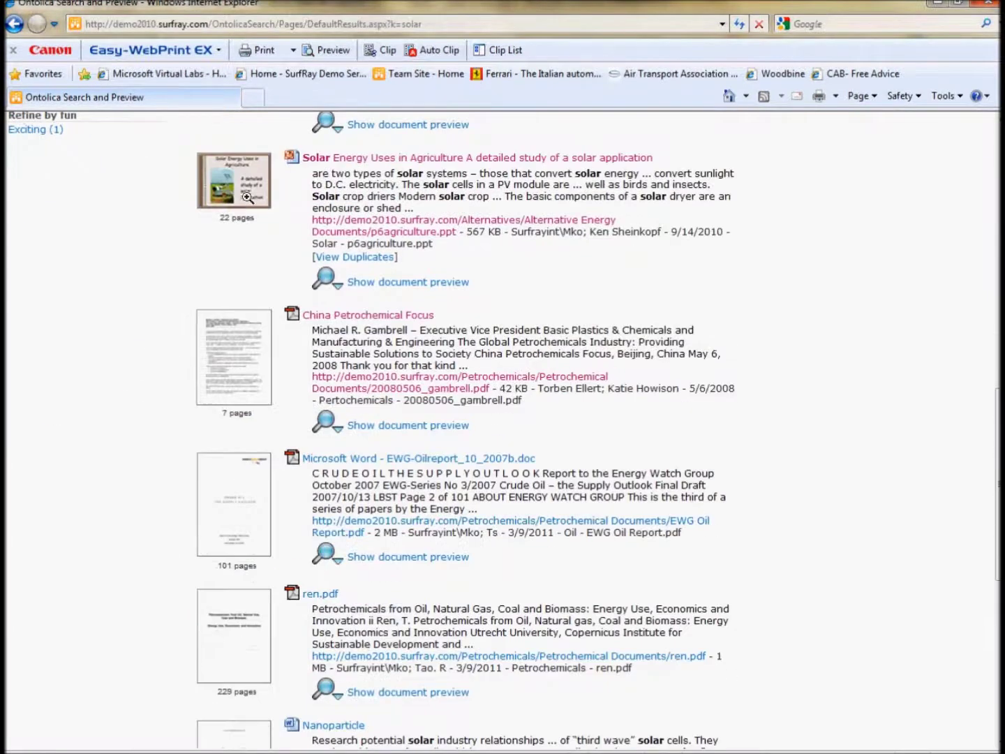
{"action": "scroll", "coordinate": [240, 372], "scroll_direction": "down", "scroll_amount": 6}
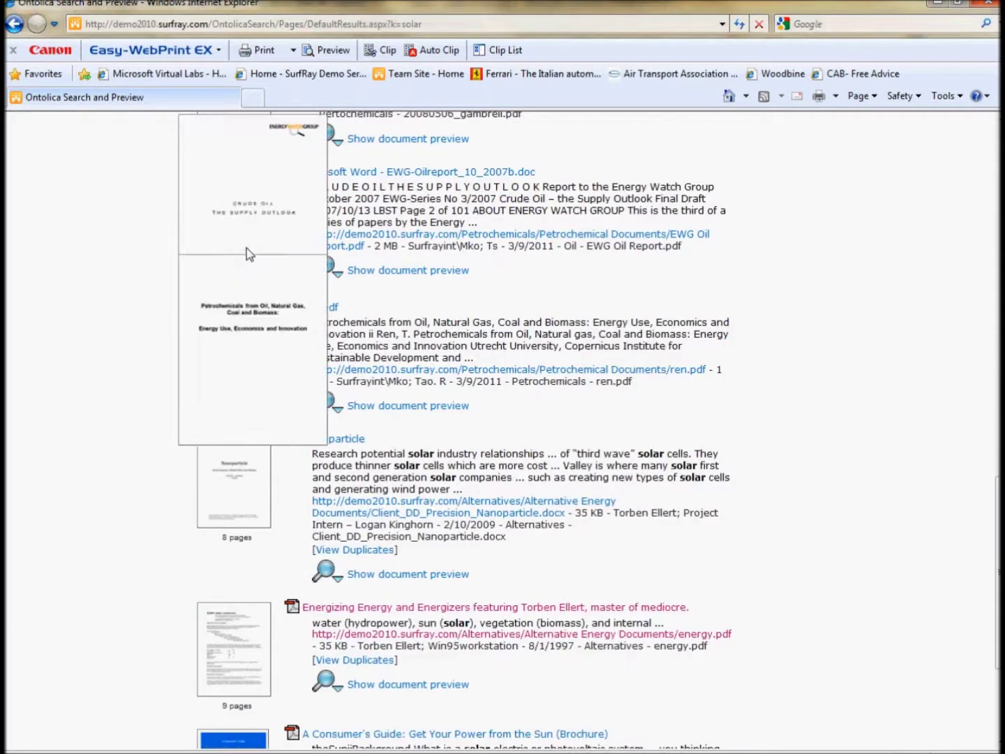
{"action": "scroll", "coordinate": [240, 482], "scroll_direction": "up", "scroll_amount": 20}
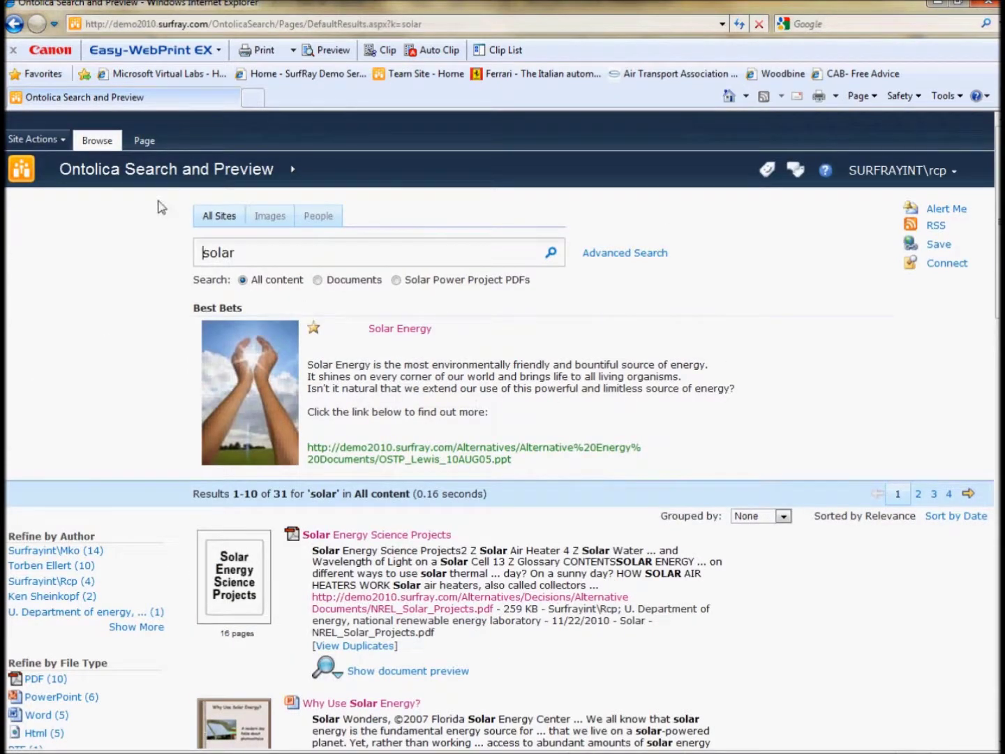
Via Site Settings and Ontolica search tabs, open the AllSites tab's Best Bets list.
{"action": "left_click", "coordinate": [61, 143]}
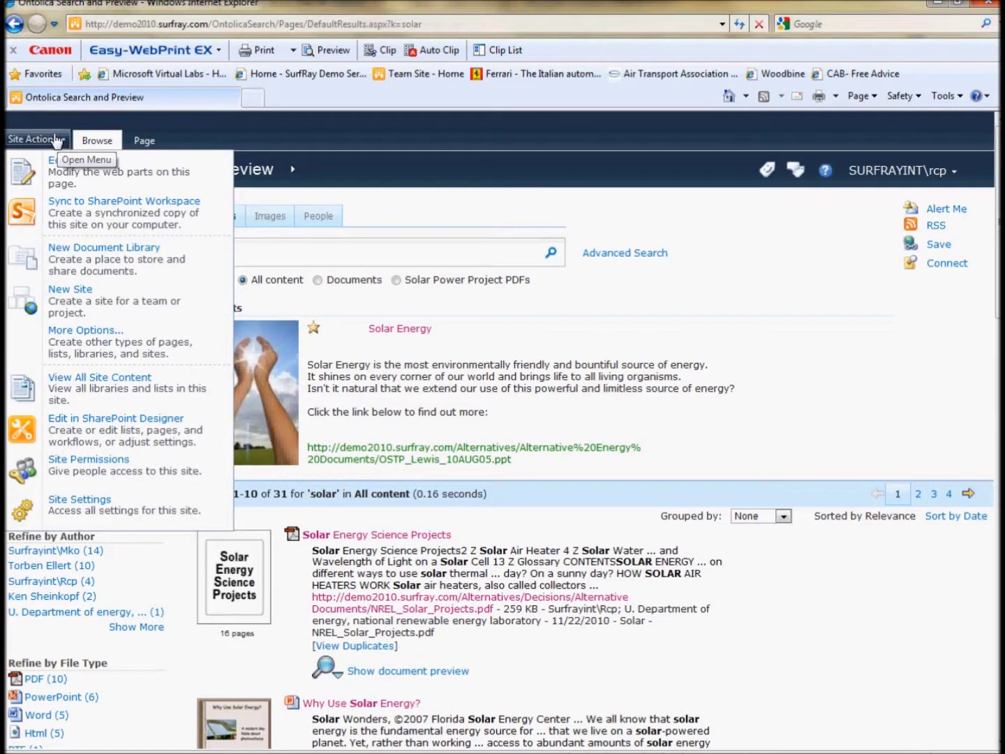
{"action": "left_click", "coordinate": [66, 516]}
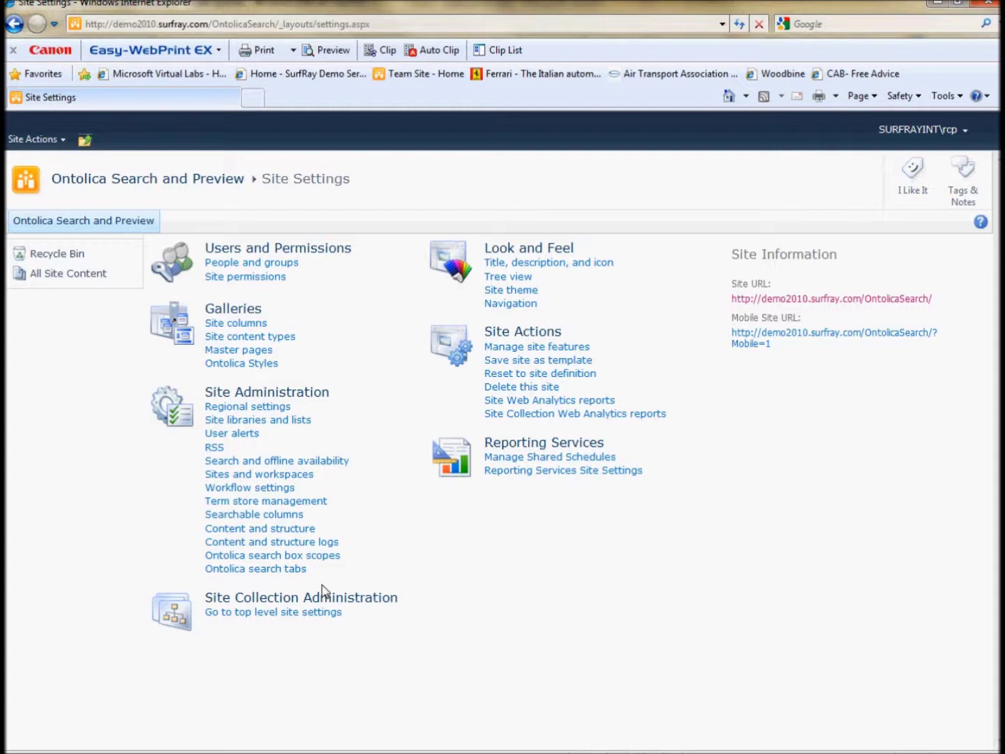
{"action": "left_click", "coordinate": [269, 570]}
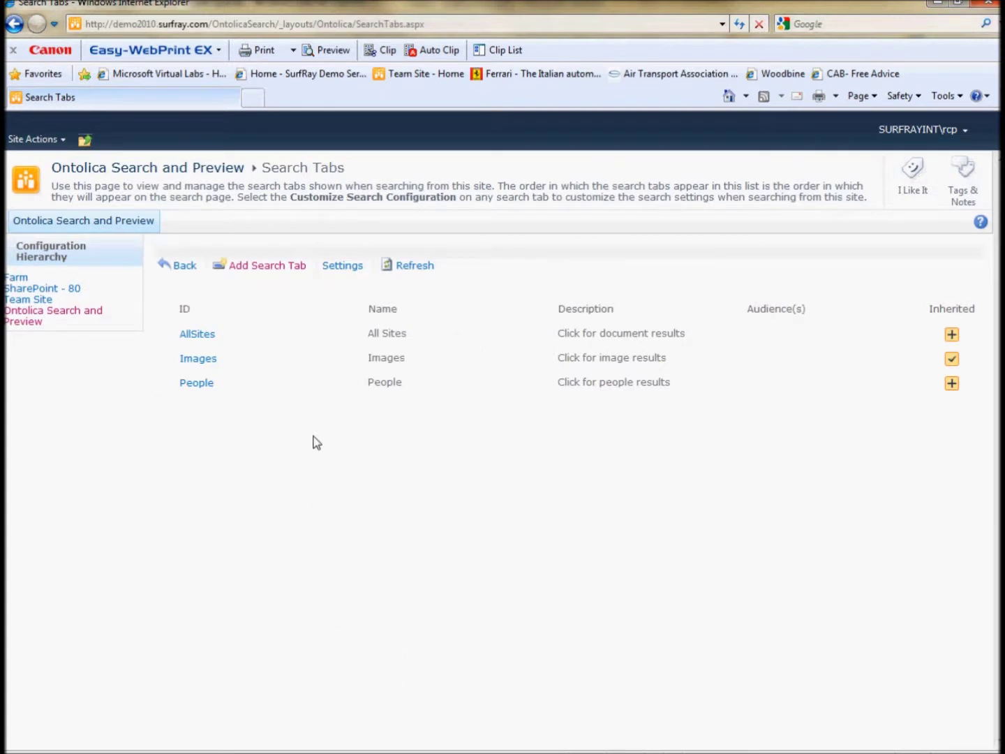
{"action": "mouse_move", "coordinate": [270, 384]}
{"action": "mouse_move", "coordinate": [211, 350]}
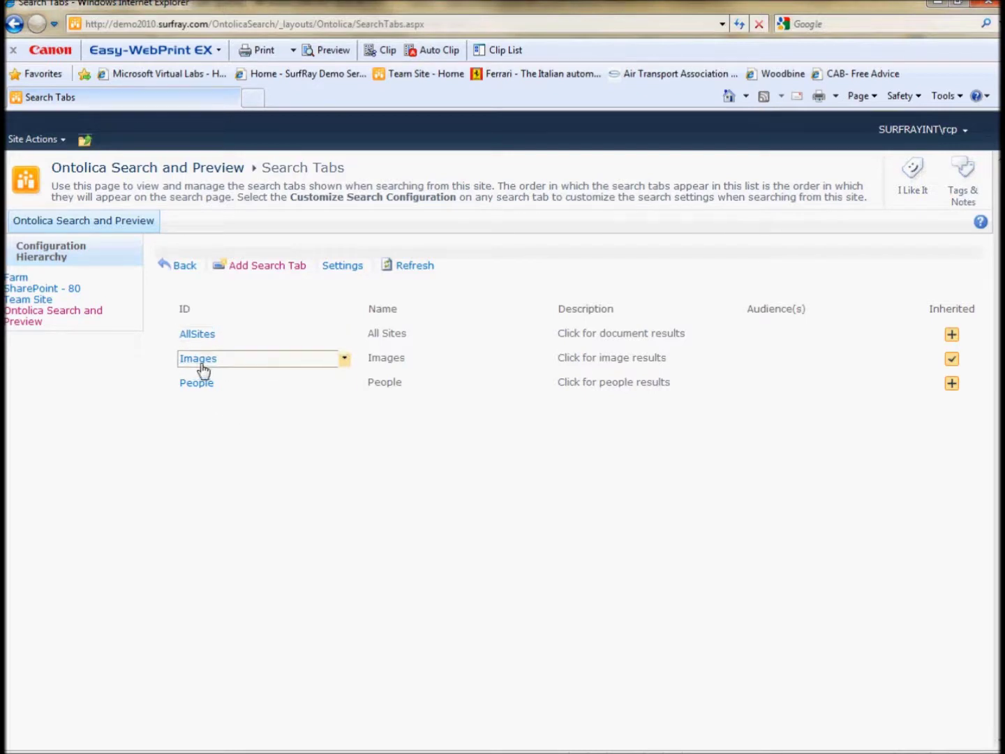
{"action": "left_click", "coordinate": [199, 338]}
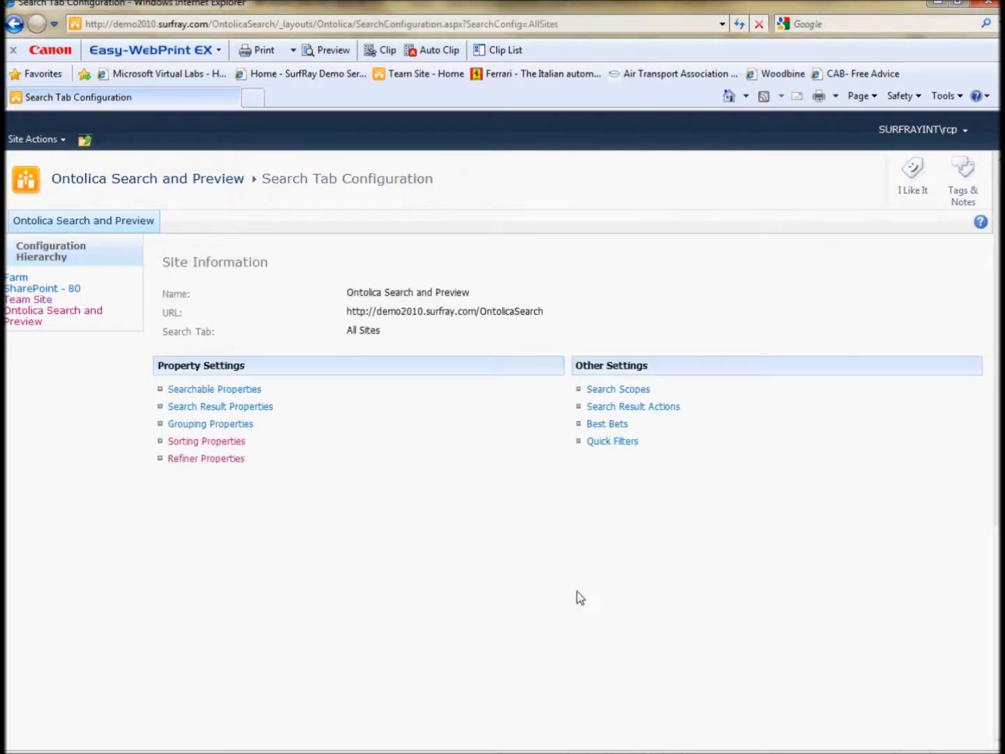
{"action": "left_click", "coordinate": [607, 424]}
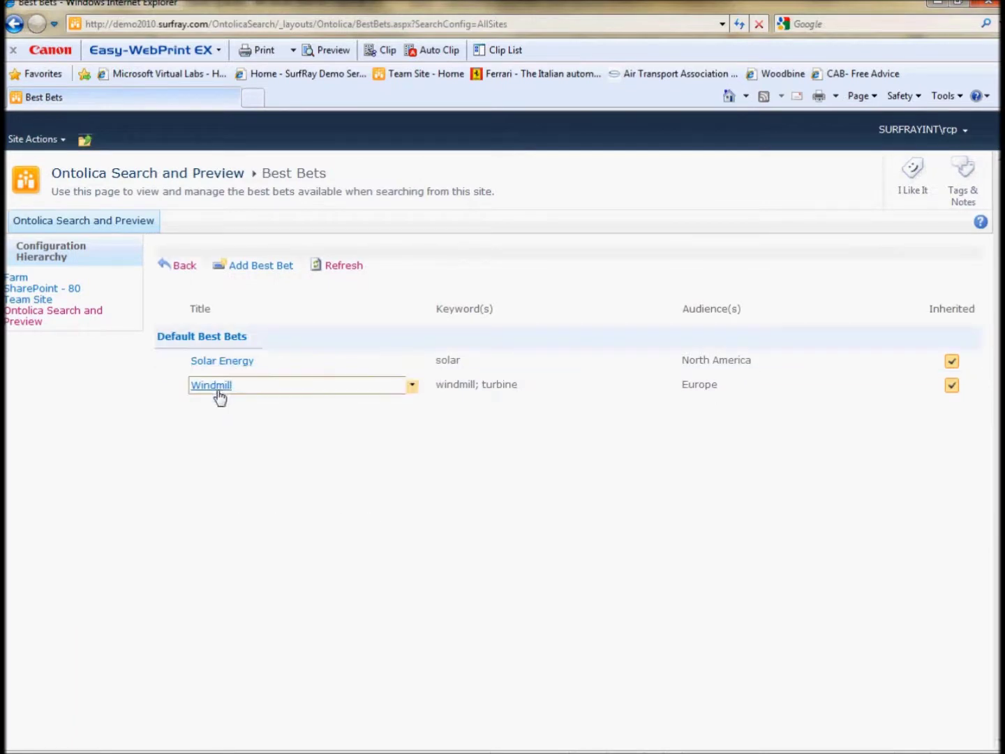
Open the Solar Energy best bet and review its title and description text.
{"action": "left_click", "coordinate": [224, 366]}
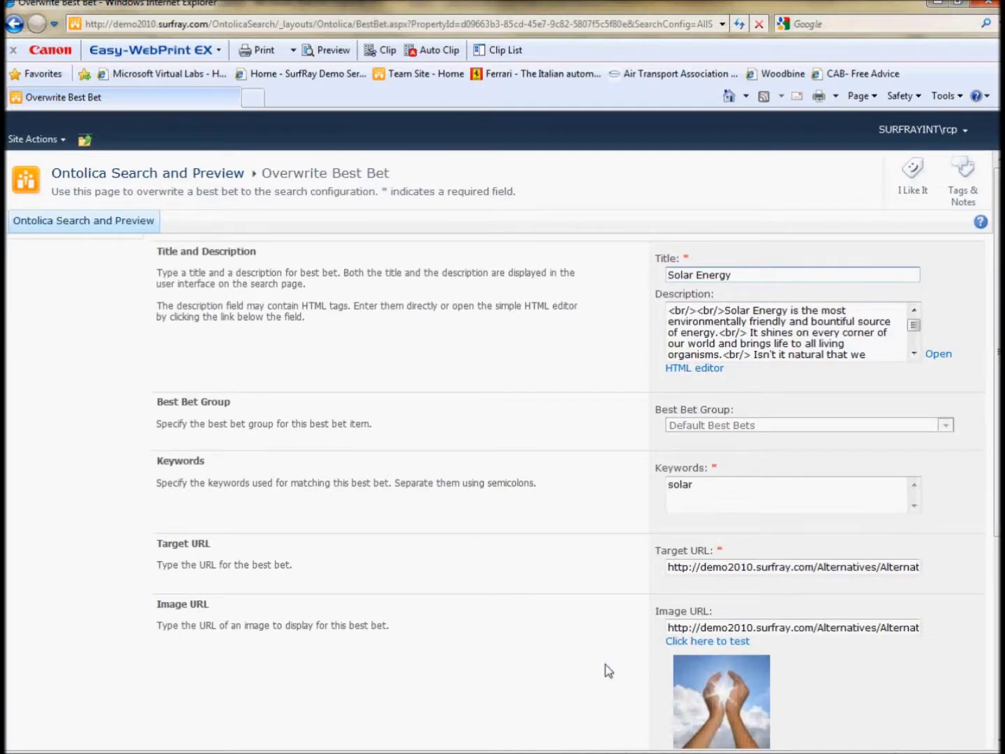
{"action": "left_click_drag", "start_coordinate": [738, 276], "coordinate": [669, 273]}
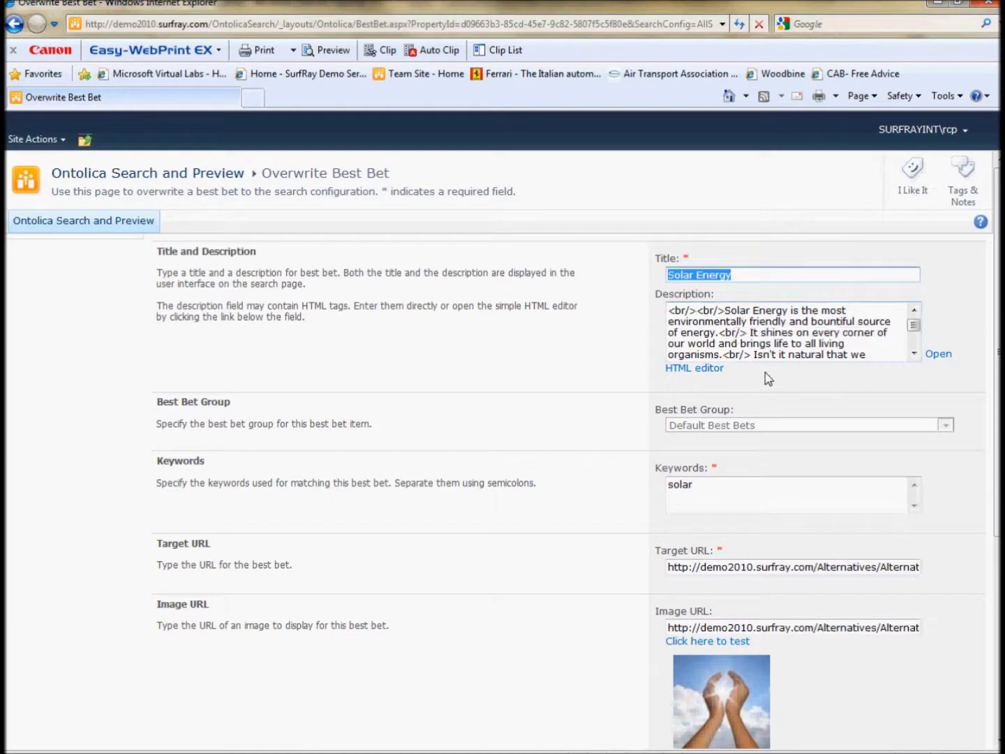
{"action": "left_click_drag", "start_coordinate": [726, 310], "coordinate": [656, 305]}
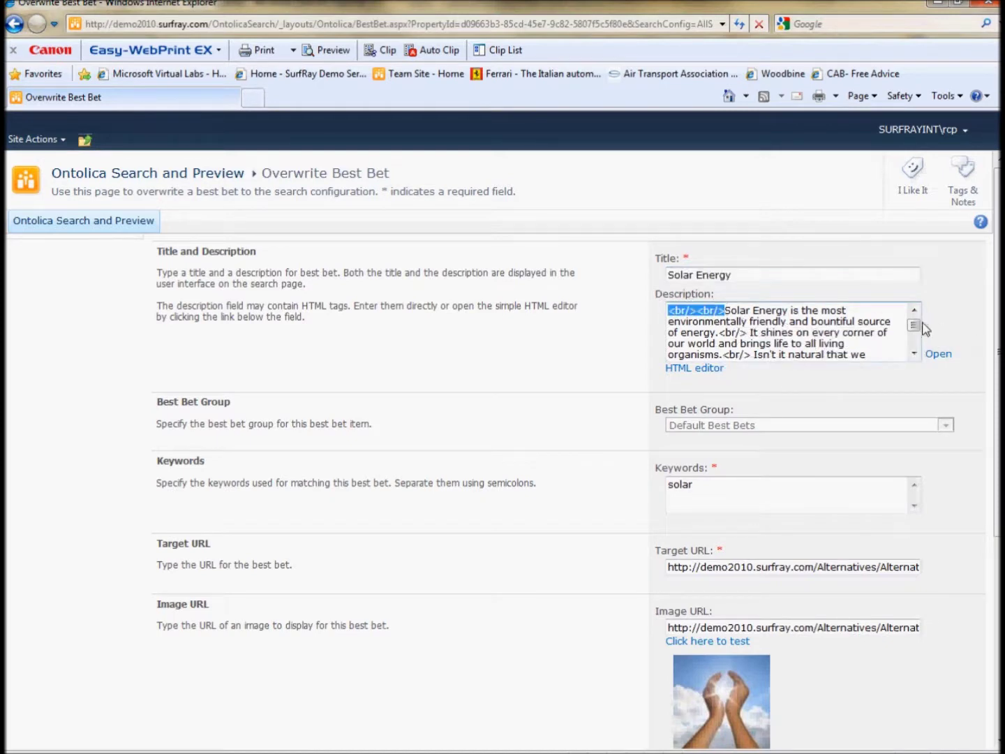
{"action": "scroll", "coordinate": [921, 337], "scroll_direction": "down", "scroll_amount": 1}
{"action": "scroll", "coordinate": [921, 336], "scroll_direction": "down", "scroll_amount": 1}
{"action": "left_click", "coordinate": [814, 334]}
{"action": "left_click_drag", "start_coordinate": [768, 341], "coordinate": [670, 331]}
{"action": "left_click", "coordinate": [761, 330]}
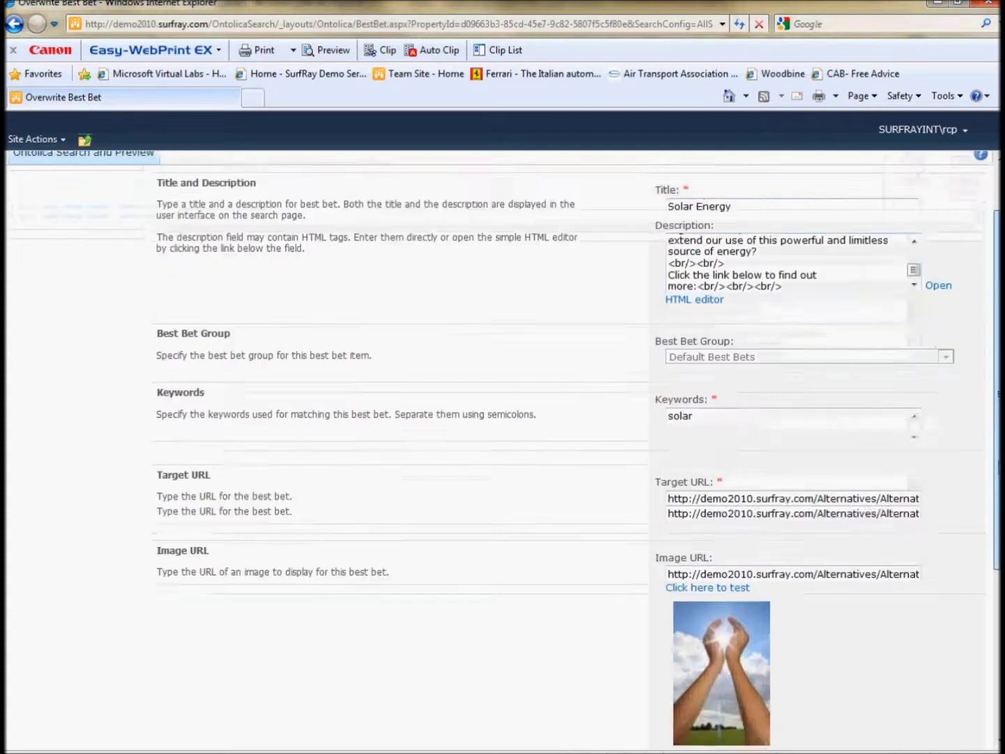
Check the keyword solar and the North America target audience lower in the form.
{"action": "left_click_drag", "start_coordinate": [996, 404], "coordinate": [996, 503]}
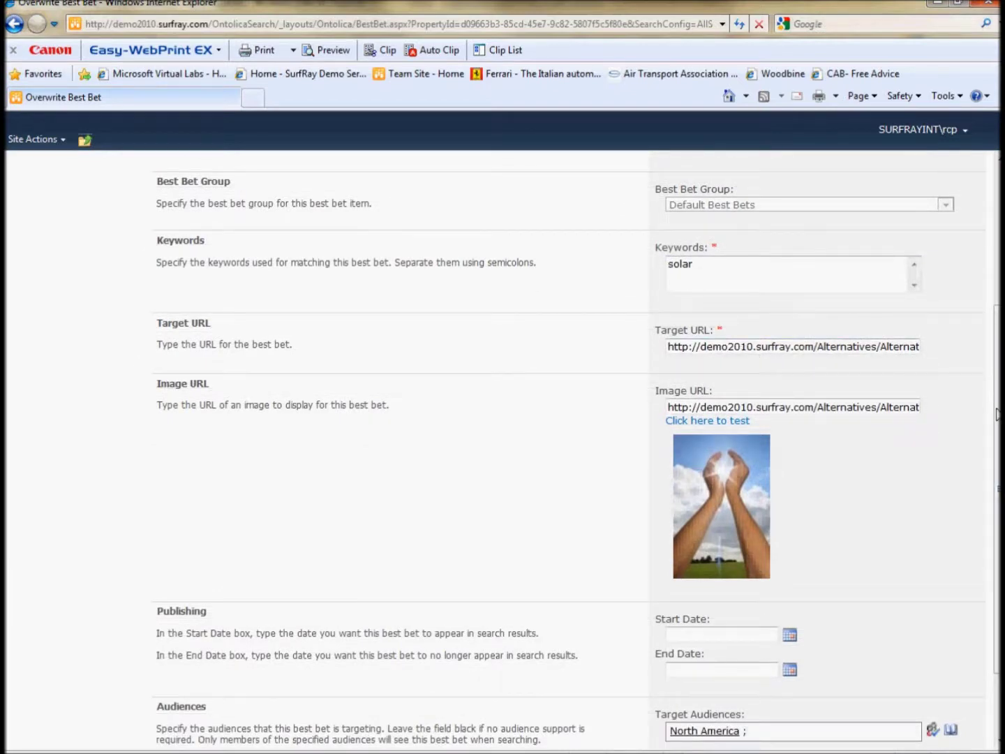
{"action": "scroll", "coordinate": [915, 365], "scroll_direction": "down", "scroll_amount": 3}
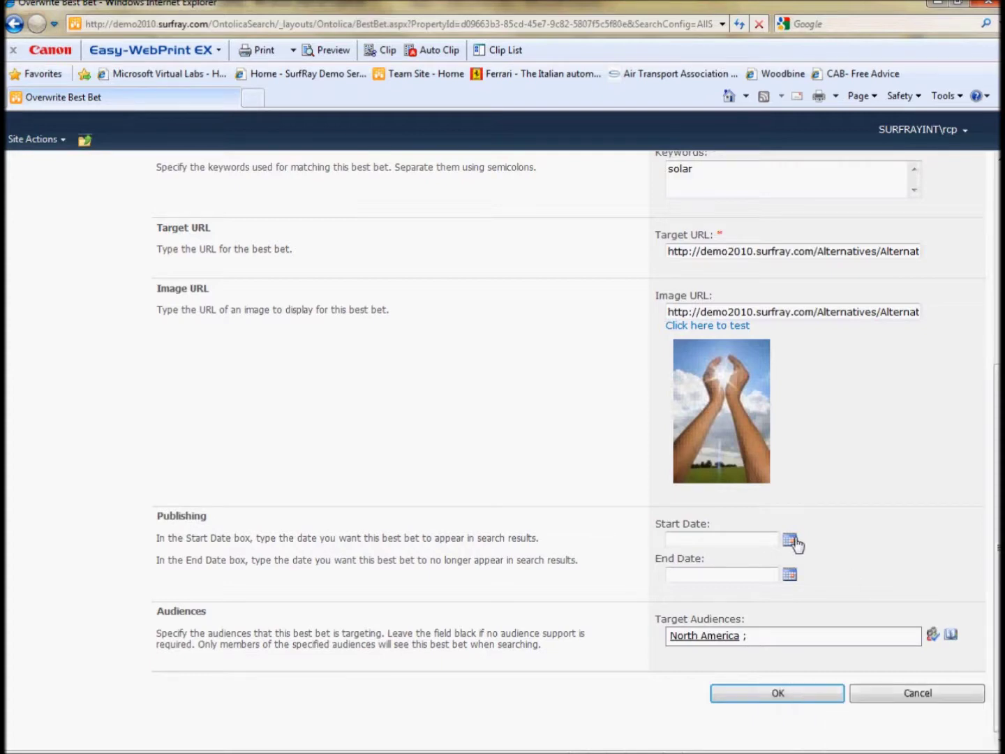
{"action": "left_click", "coordinate": [730, 637]}
{"action": "left_click", "coordinate": [820, 636]}
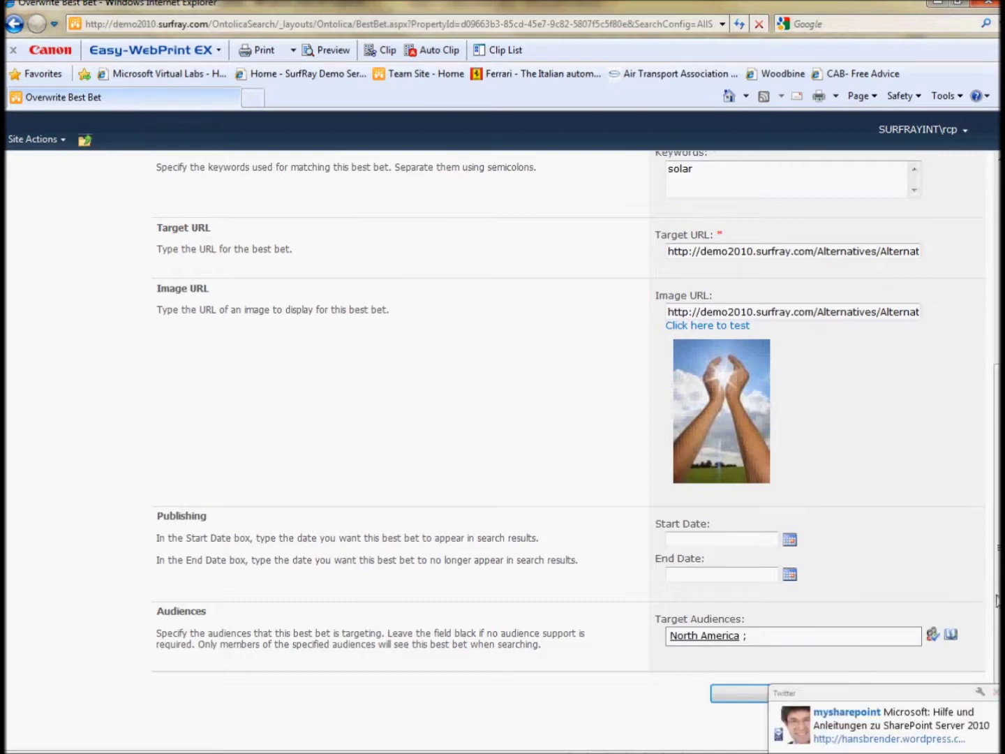
{"action": "scroll", "coordinate": [899, 611], "scroll_direction": "up", "scroll_amount": 5}
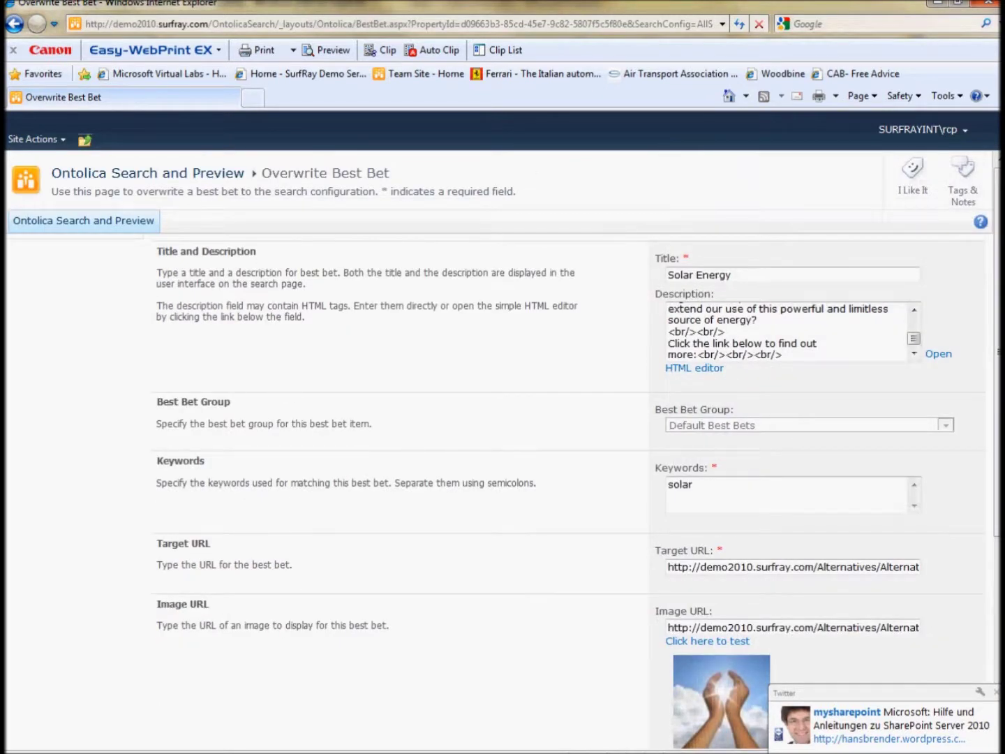
Switch back to the TechWebCastBestBets deck showing slide 2, DEMONSTRATION.
{"action": "key", "text": "alt+Tab"}
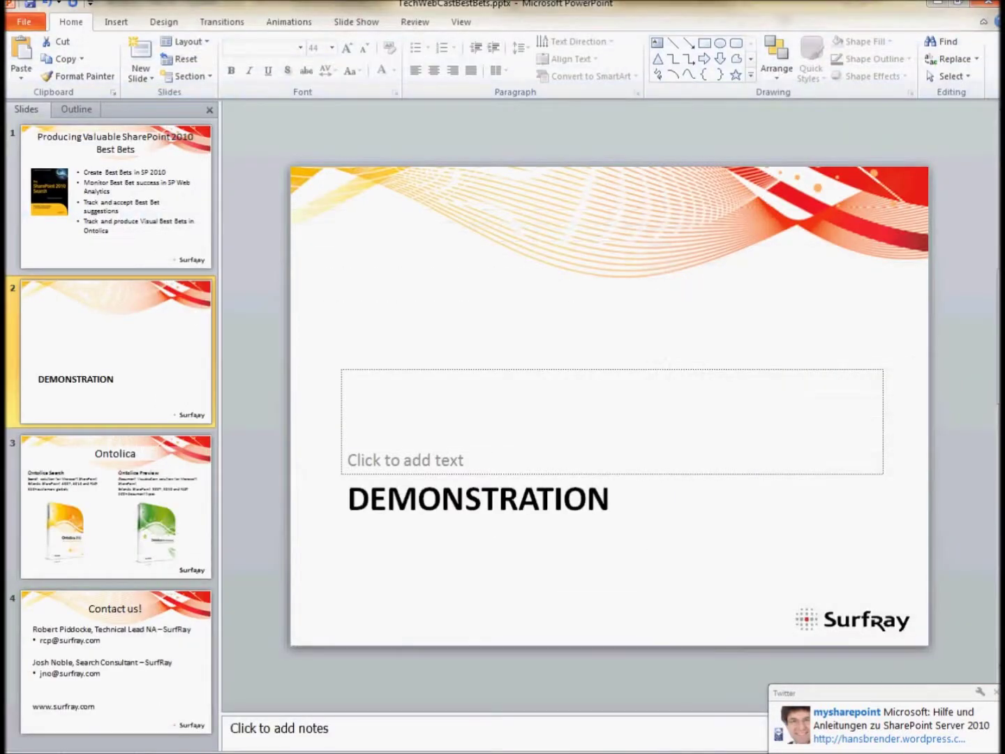